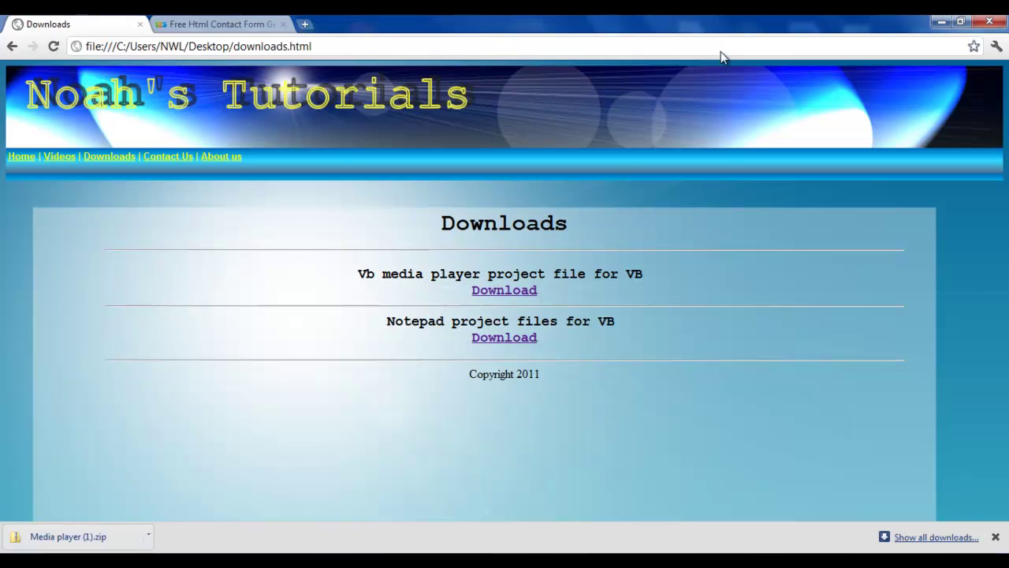
Switch to the contact-form tab and add a new blank tab beside it.
click(217, 24)
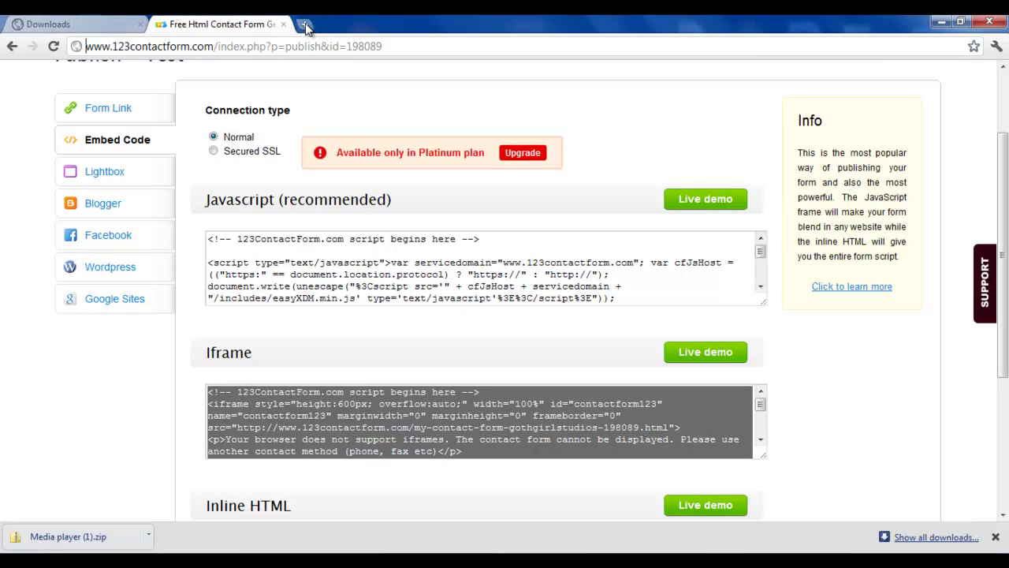
click(306, 25)
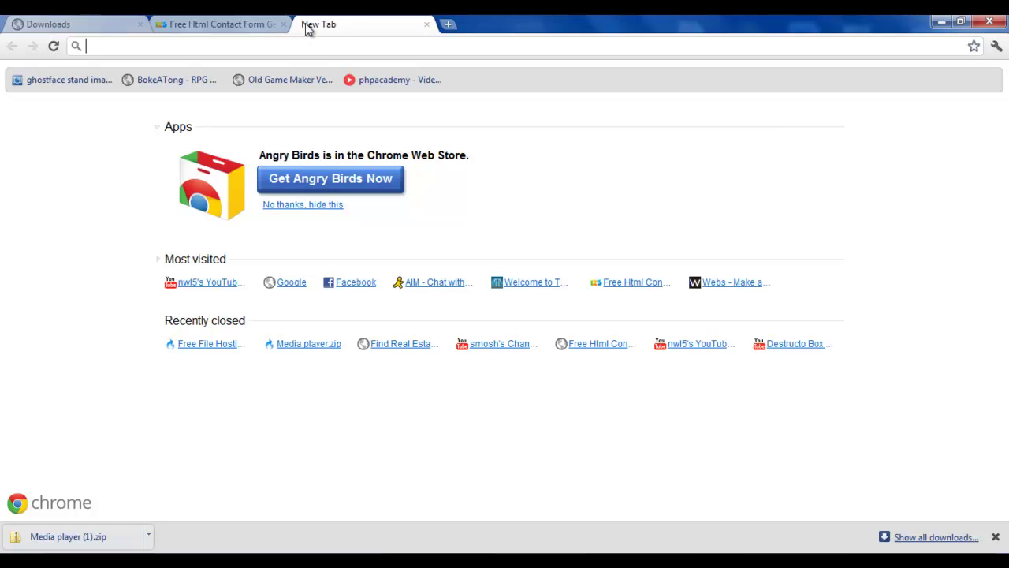
Navigate to mediafire.com after briefly landing on megaupload.com.
text(megaupload.com)
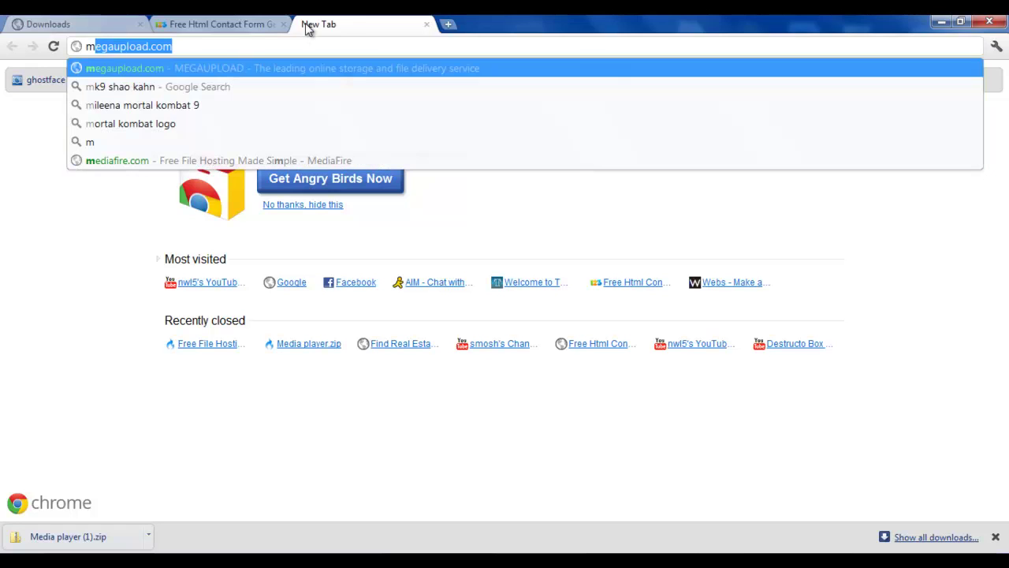
key(Return)
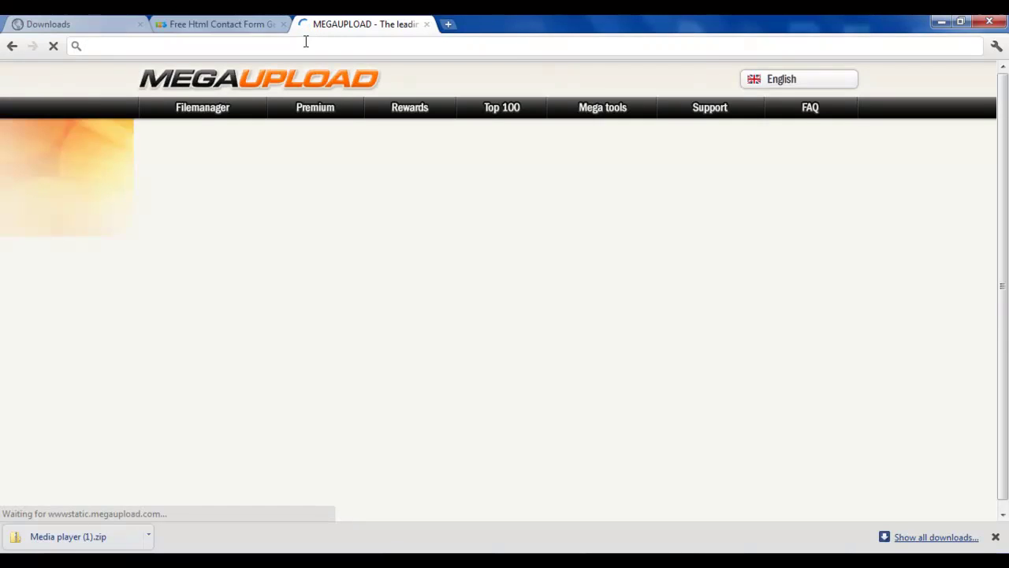
text(medi)
key(Return)
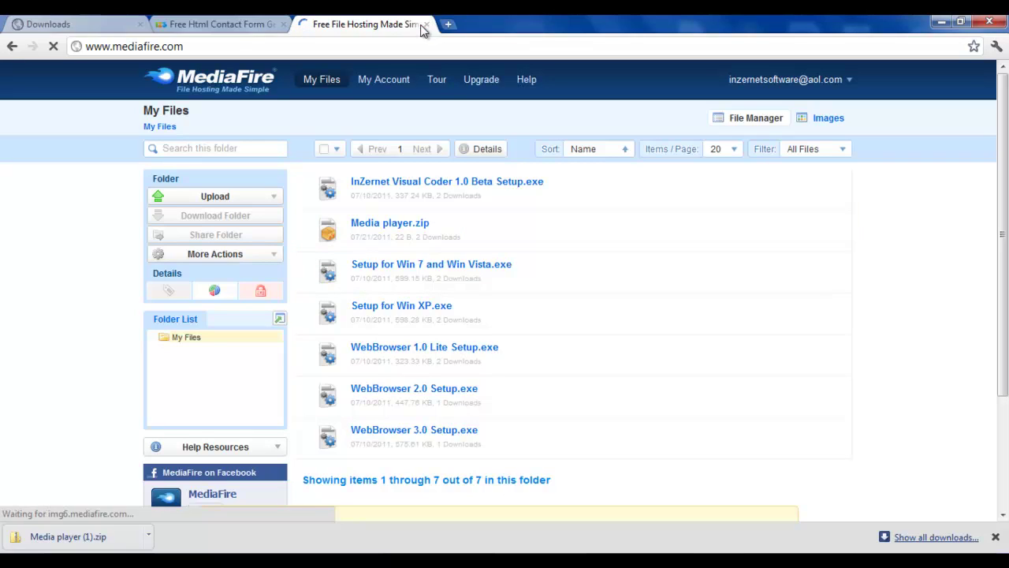
Copy the web address of the Media player.zip download page.
mouse_move(488, 226)
click(771, 232)
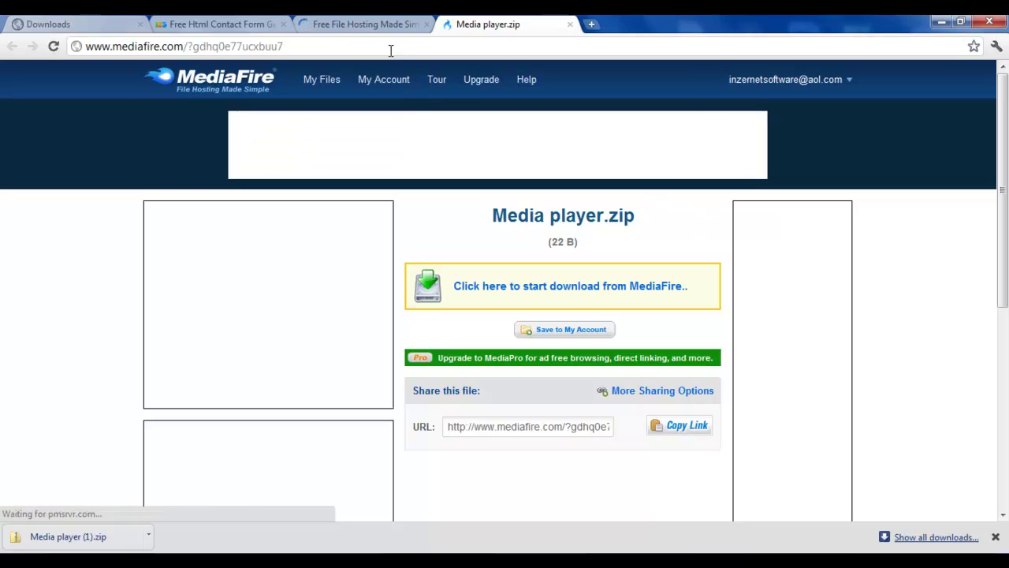
click(391, 50)
right_click(391, 50)
click(420, 100)
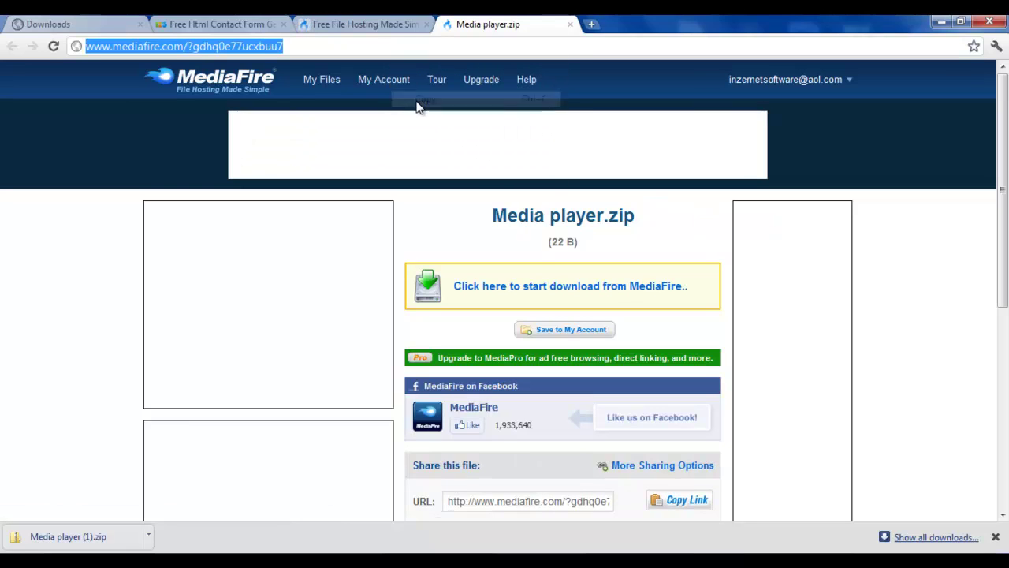
Close the MediaFire tabs and minimize Chrome to show the desktop.
click(570, 24)
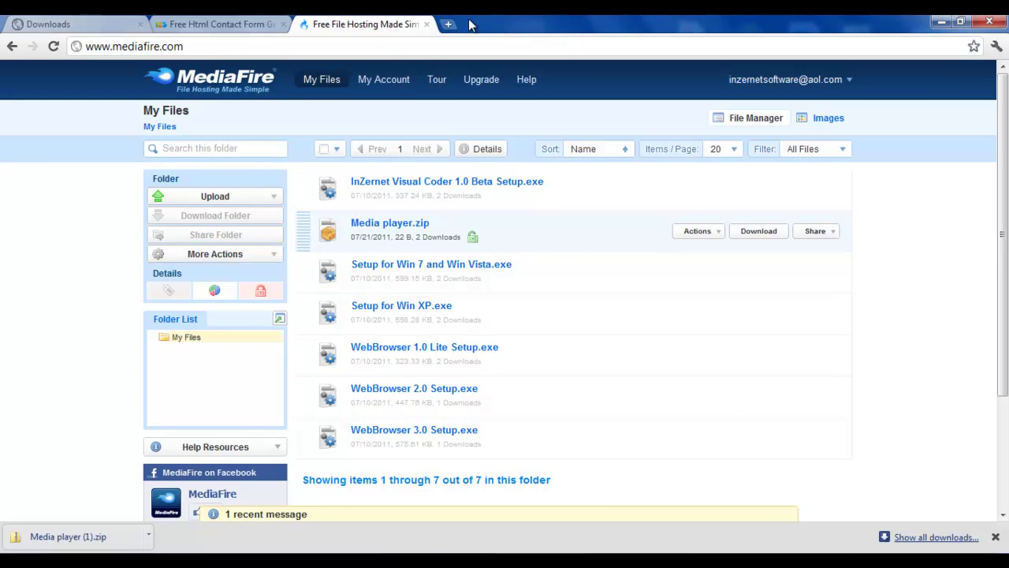
click(427, 25)
click(941, 22)
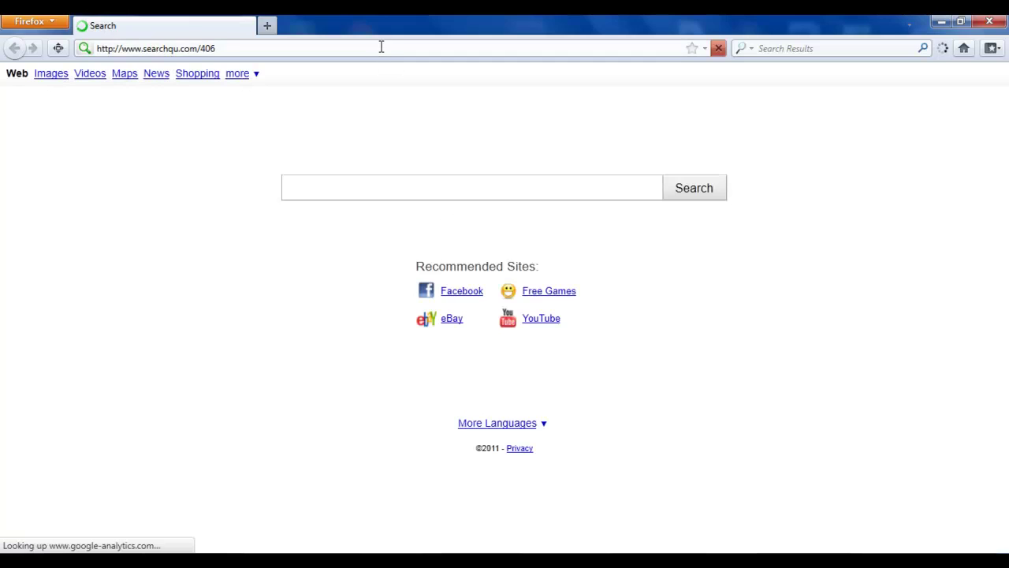
Paste the copied MediaFire link into Firefox's address bar, then close the window after the failed lookup.
click(381, 47)
right_click(381, 46)
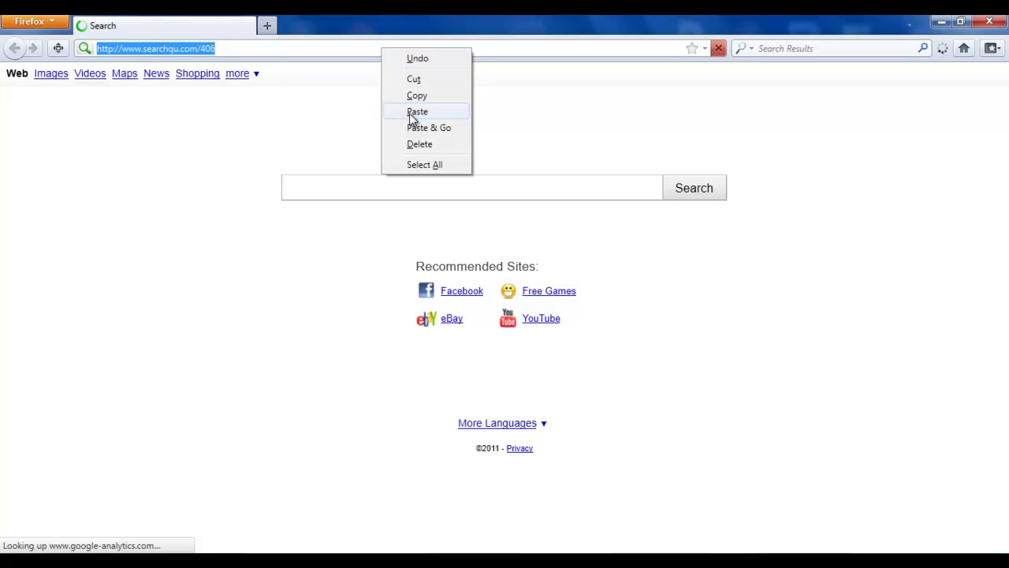
click(416, 112)
key(Return)
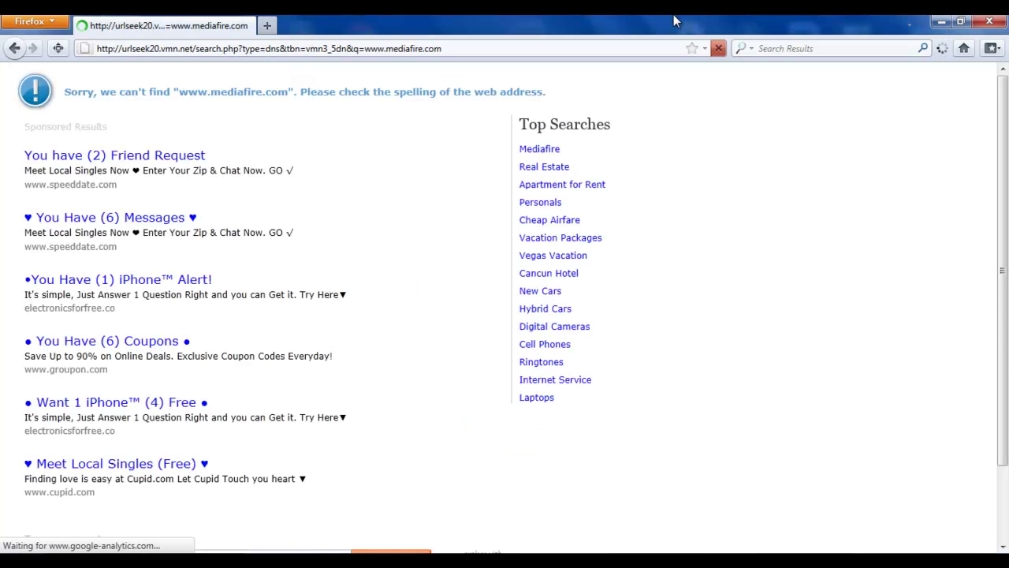
click(989, 21)
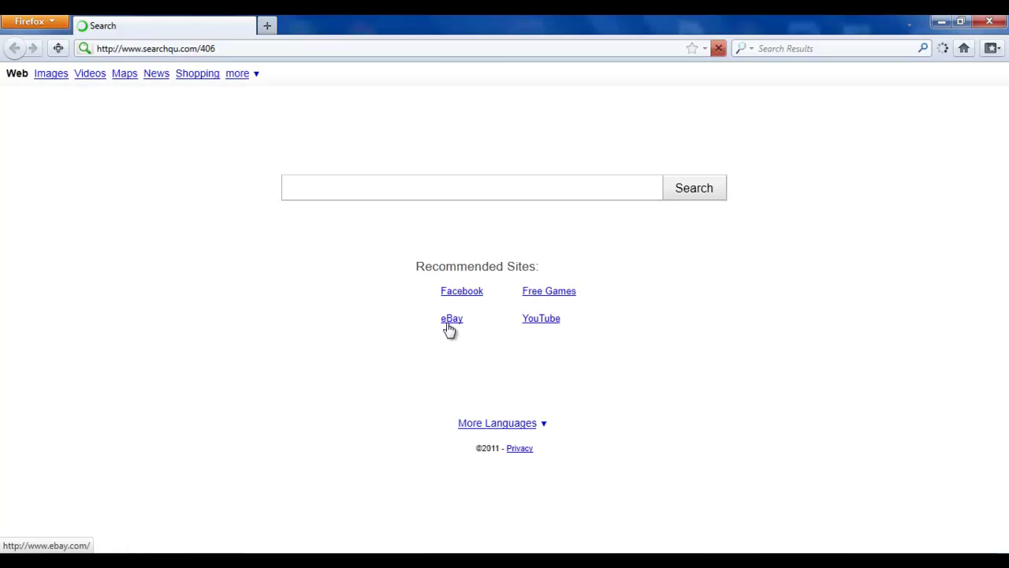
Paste the MediaFire link again to load the Media player.zip download page.
click(390, 46)
right_click(390, 46)
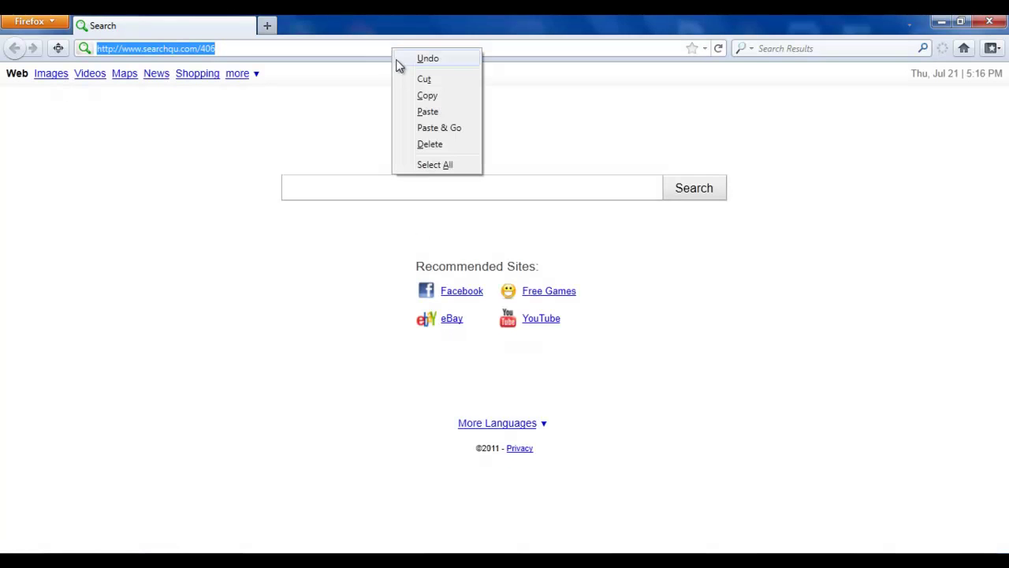
click(430, 115)
key(Return)
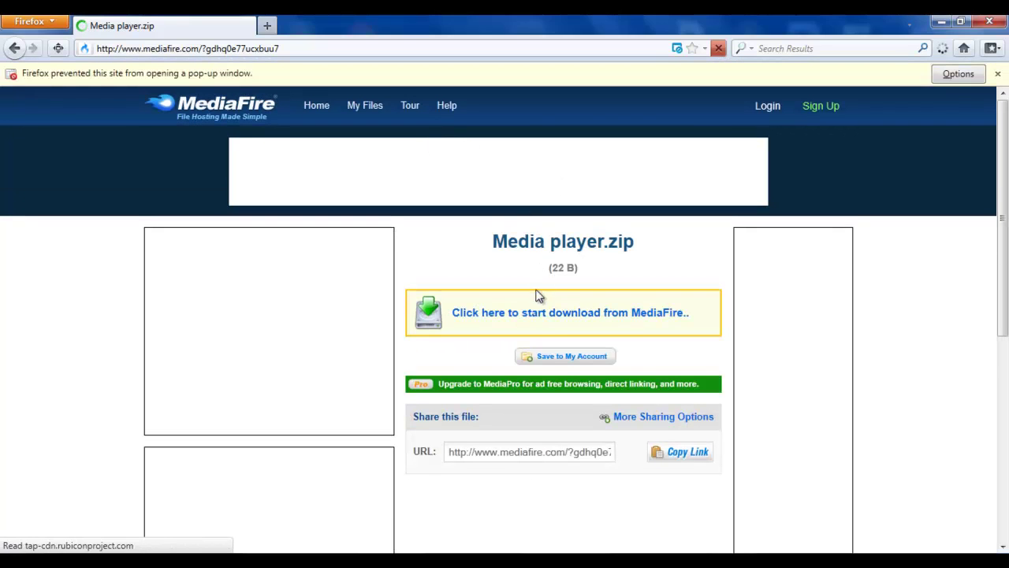
Start the Media player.zip download and close the about:blank pop-up.
click(524, 315)
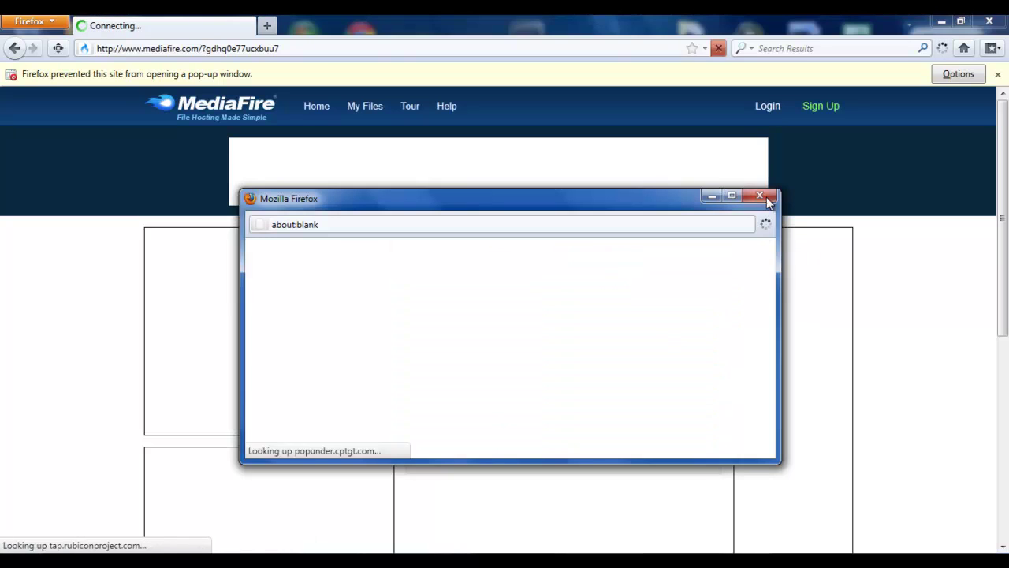
click(762, 195)
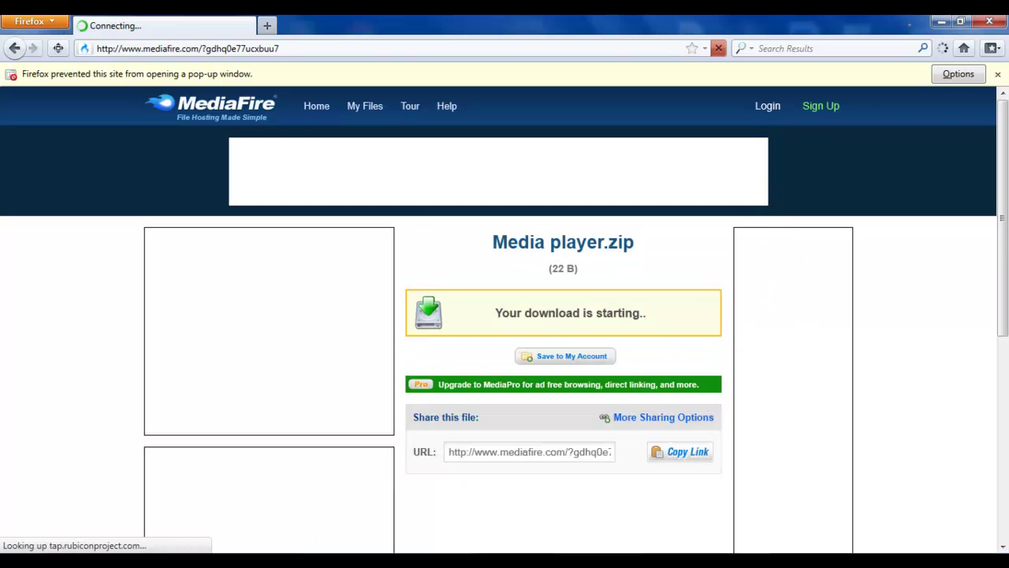
Save Media player.zip, copy its direct download link from Downloads, and close Firefox.
click(256, 528)
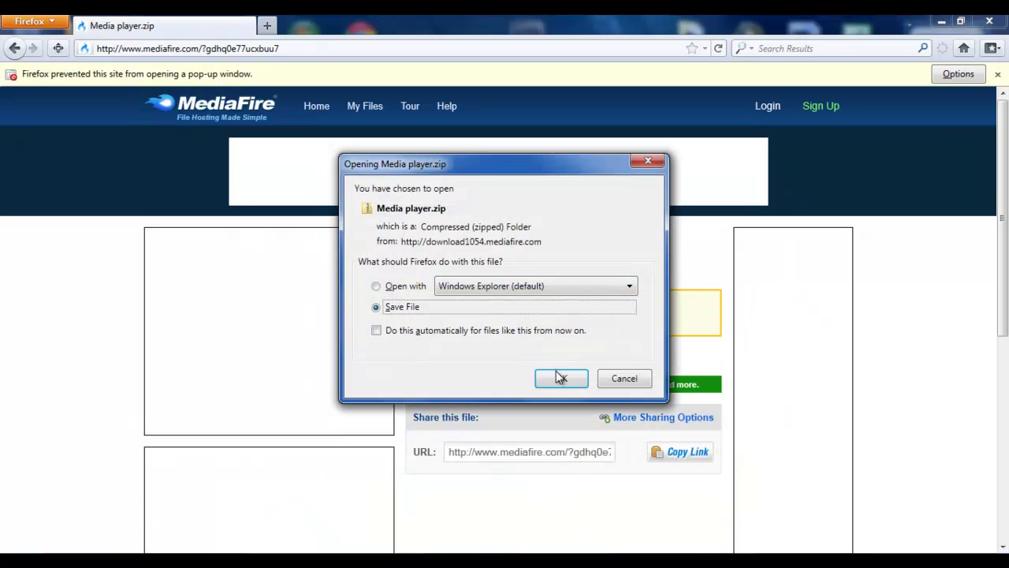
click(559, 379)
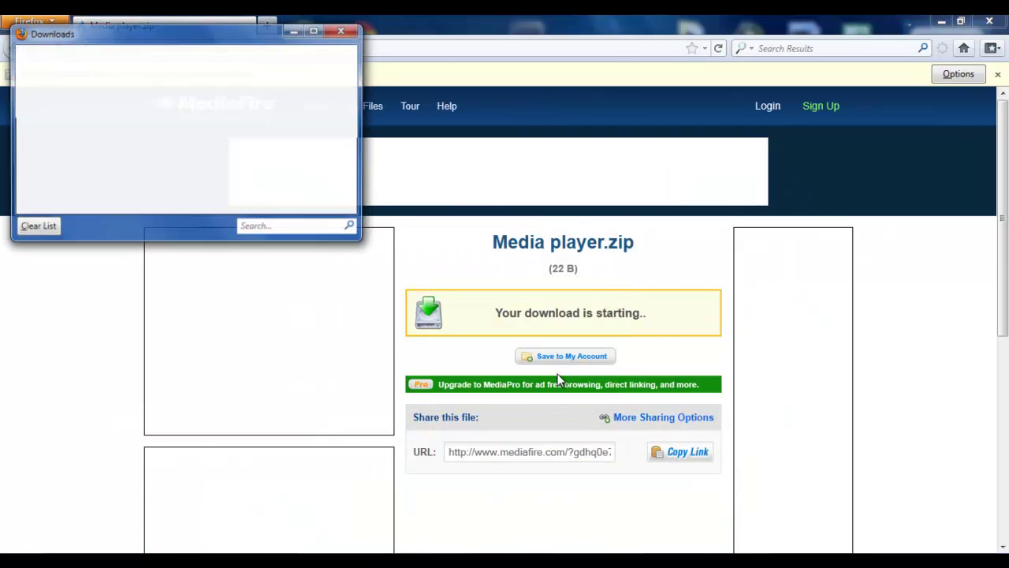
right_click(152, 58)
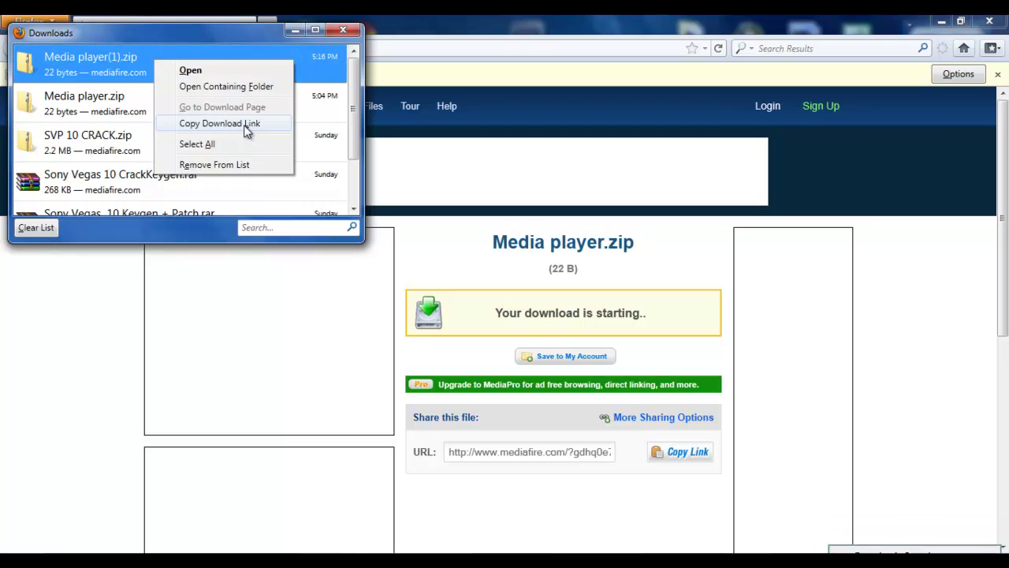
click(246, 131)
click(343, 30)
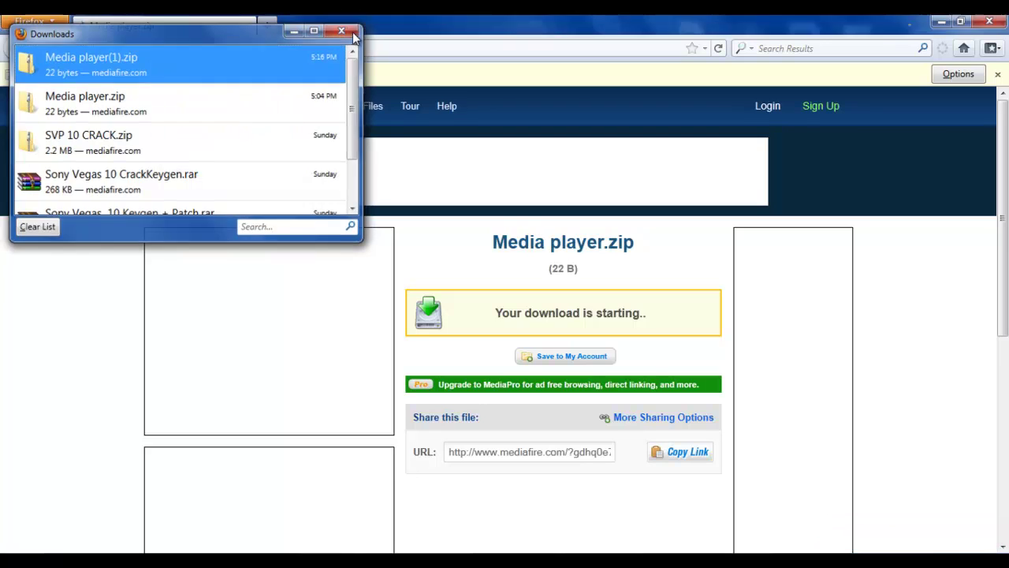
click(1001, 24)
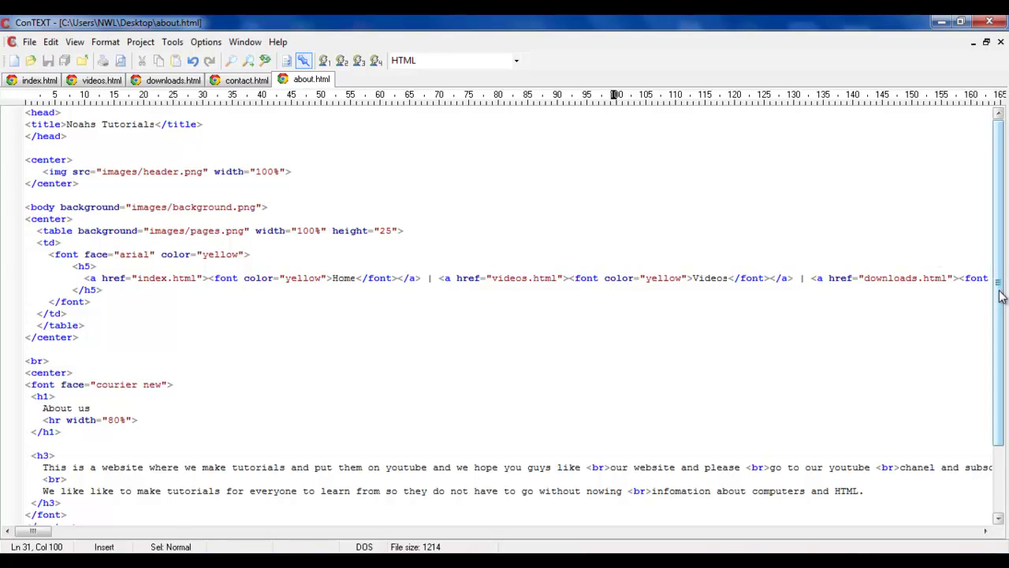
Paste the MediaFire zip URL into the first Download link's empty href in downloads.html and save.
drag(1002, 303, 1002, 380)
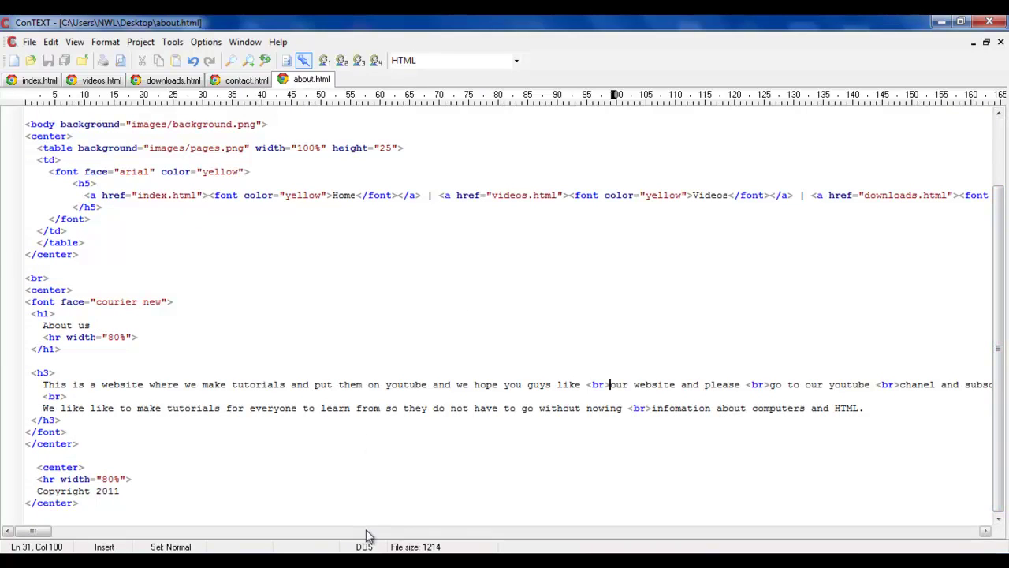
drag(32, 532, 33, 535)
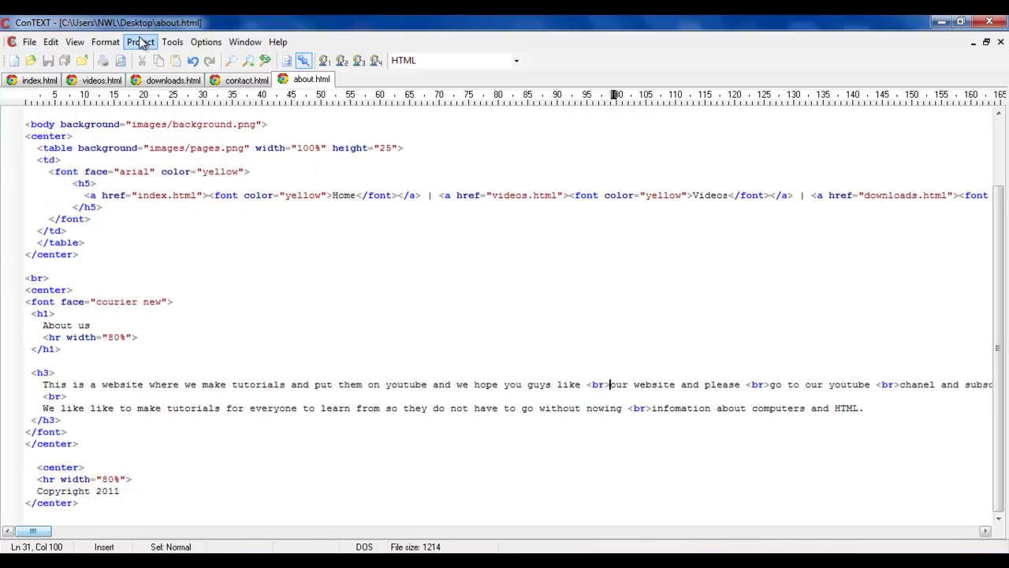
click(160, 81)
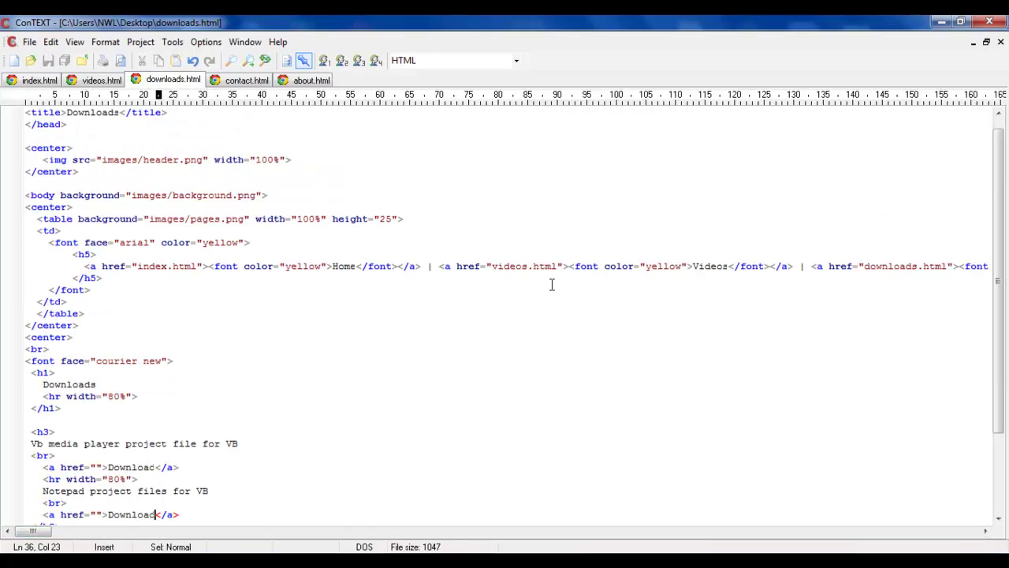
drag(998, 264, 998, 269)
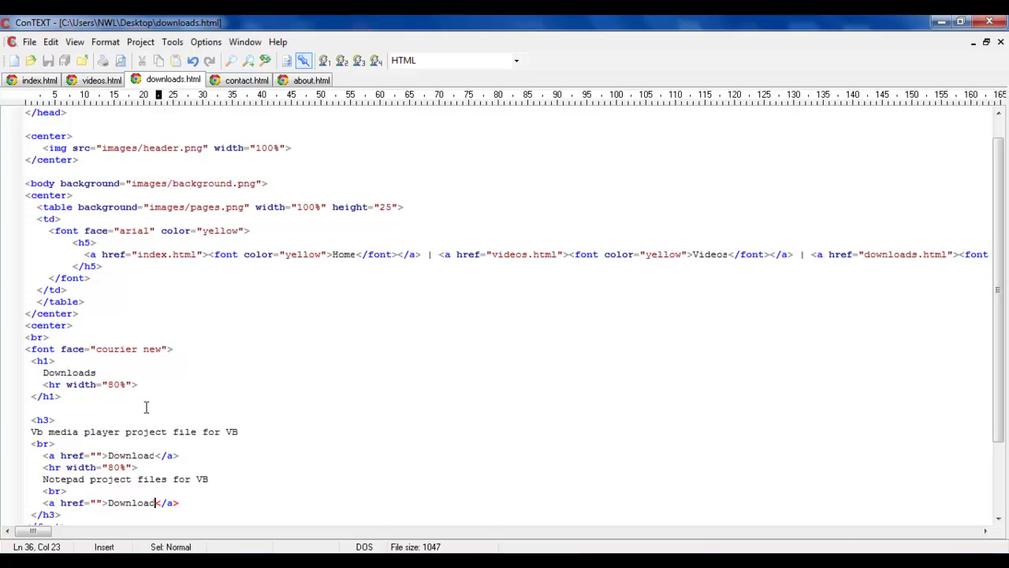
click(97, 455)
right_click(97, 455)
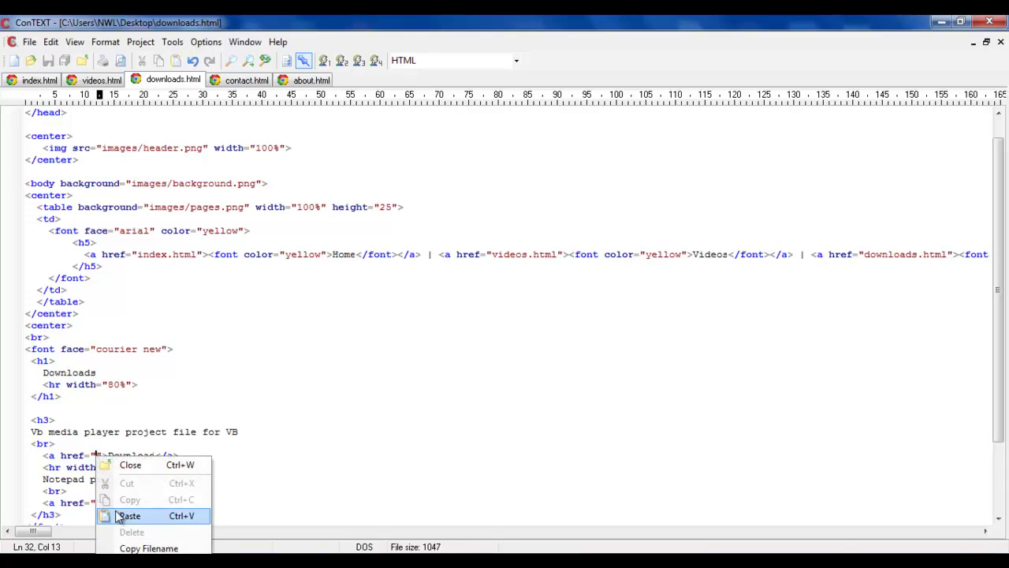
click(120, 513)
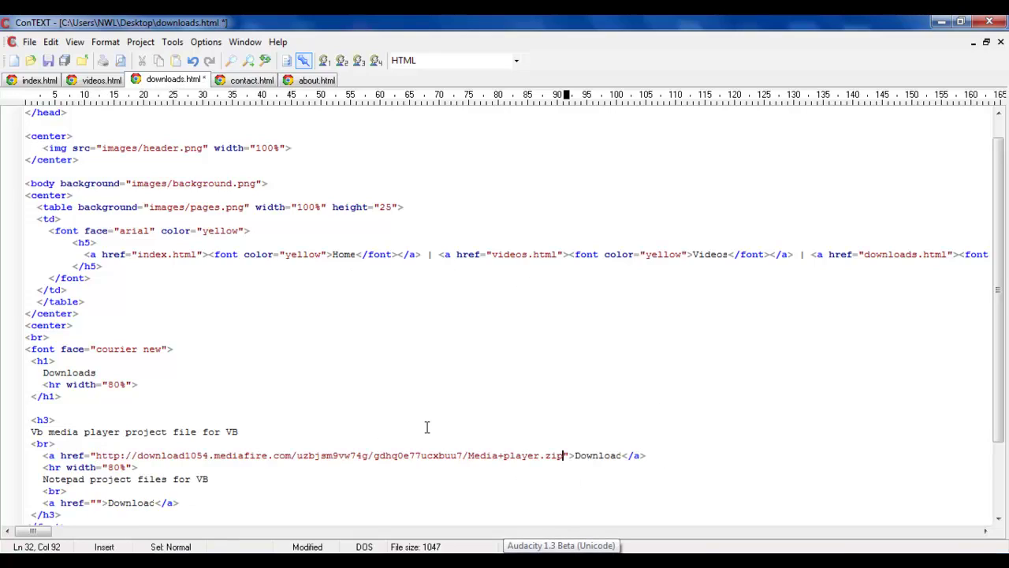
click(48, 60)
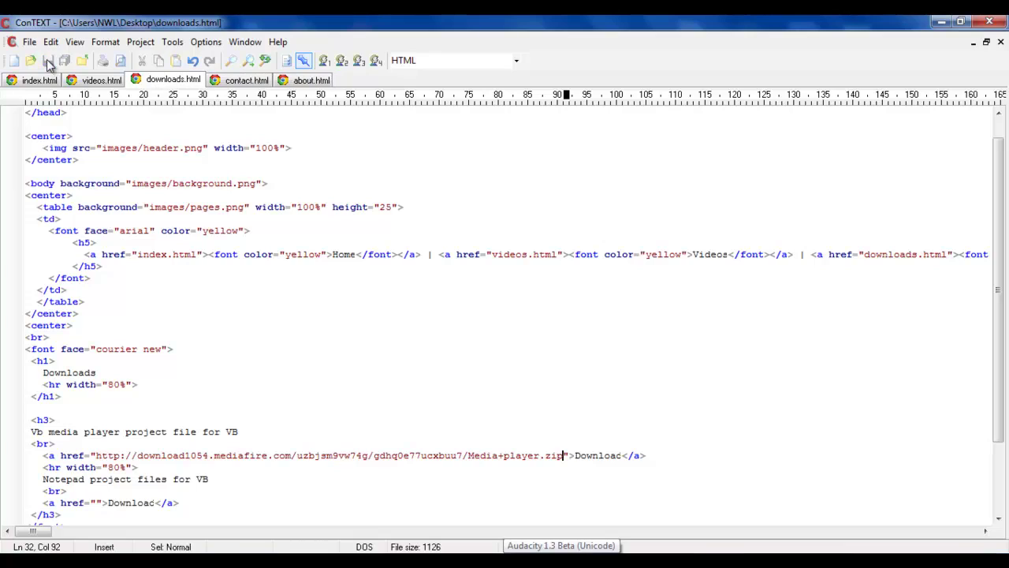
Reload the Downloads page, test that its first link downloads the zip, and close the contact-form tab.
click(942, 21)
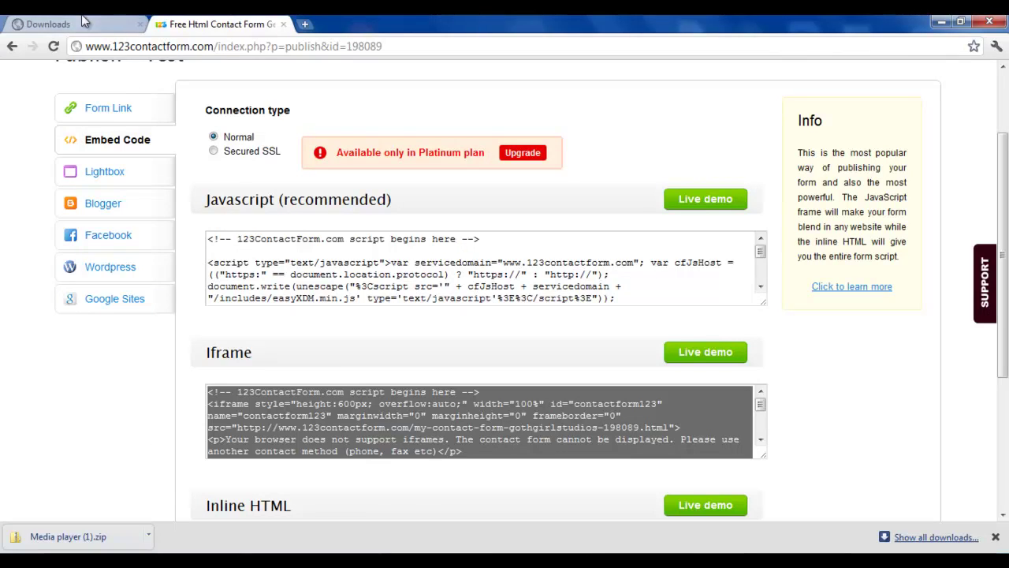
click(69, 30)
click(54, 46)
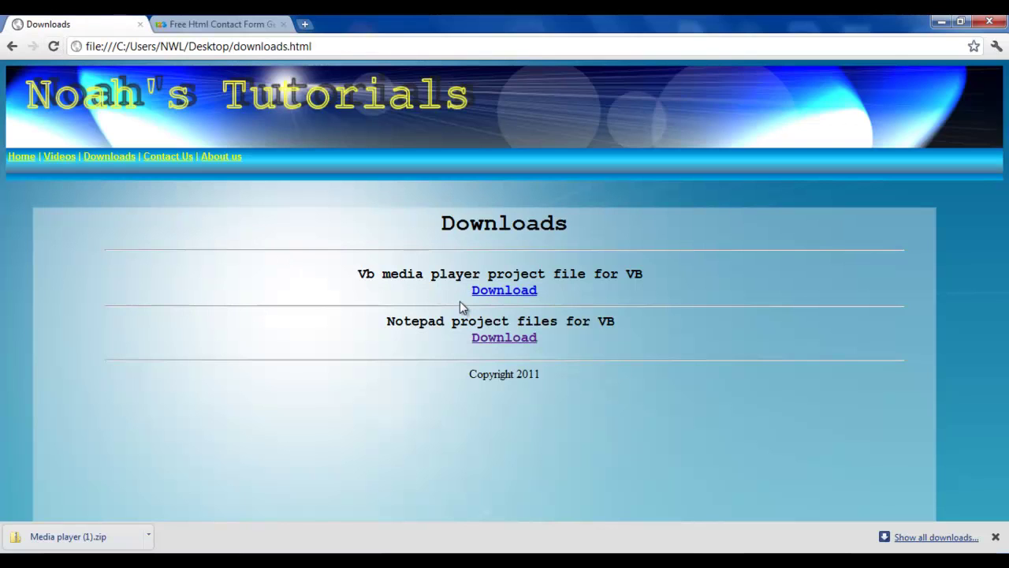
click(532, 291)
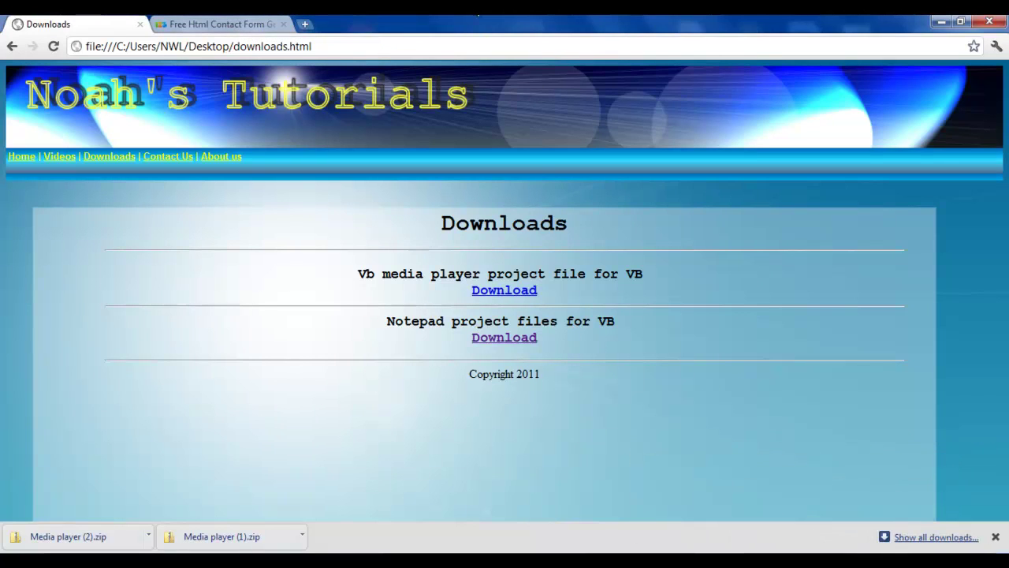
click(220, 24)
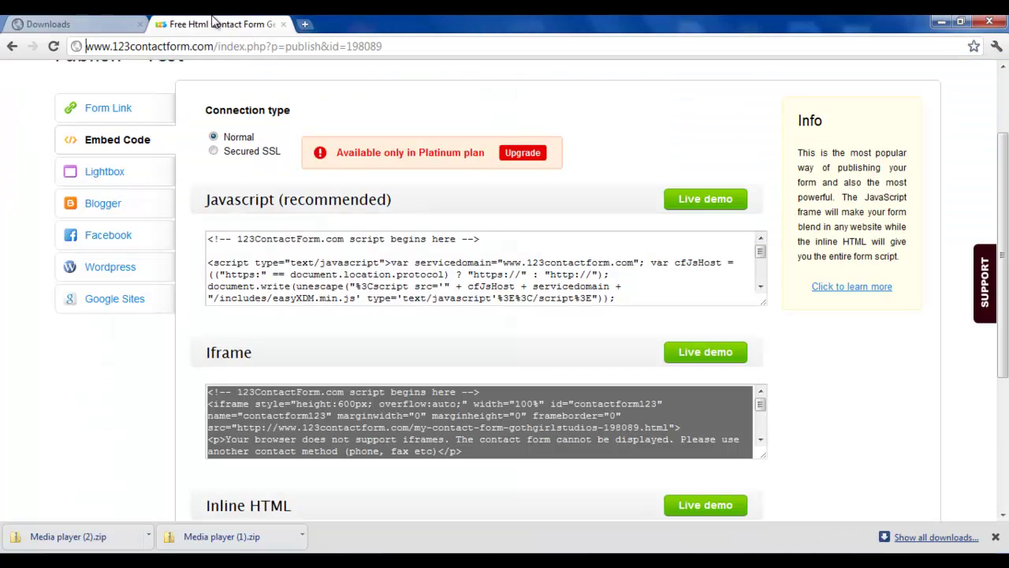
click(283, 24)
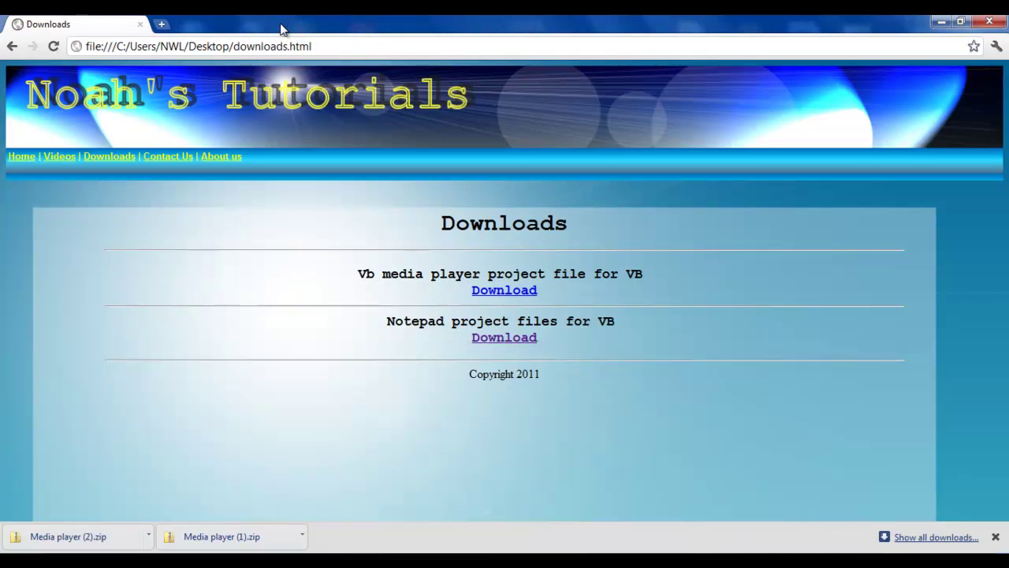
Go to 000webhost.com and open the Members Area login page.
click(287, 48)
key(BackSpace)
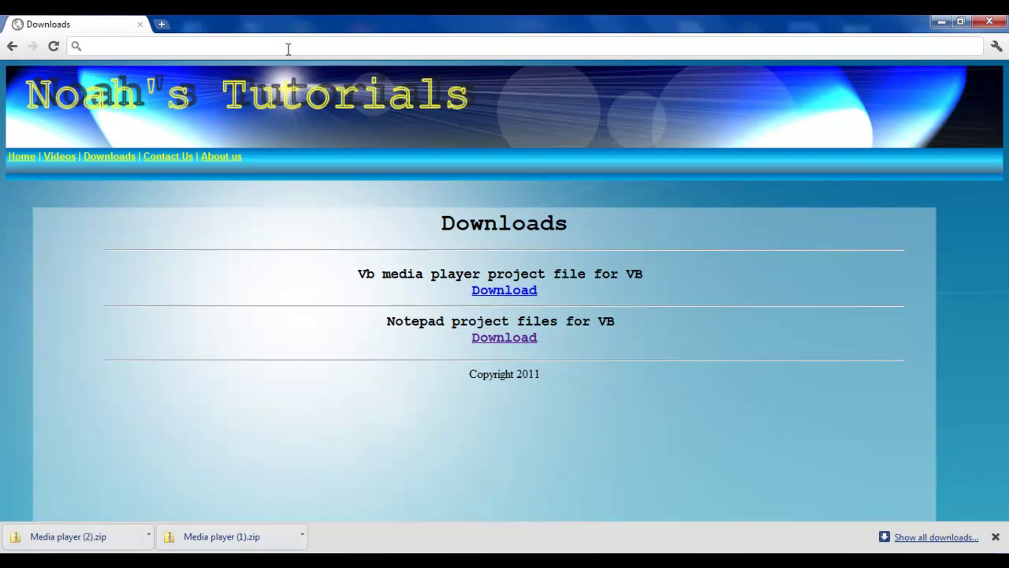
text(000webhost.com)
key(Return)
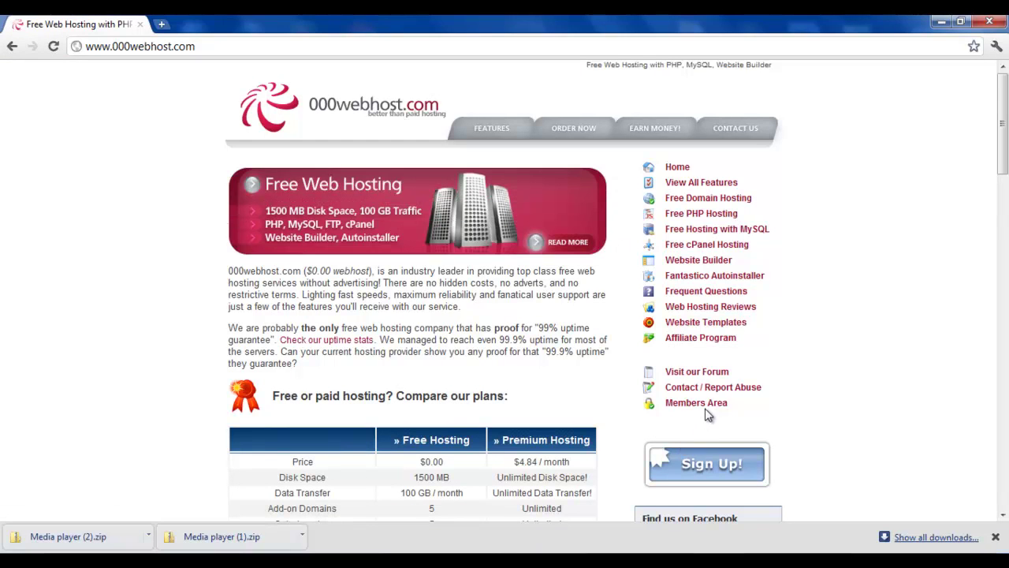
click(706, 405)
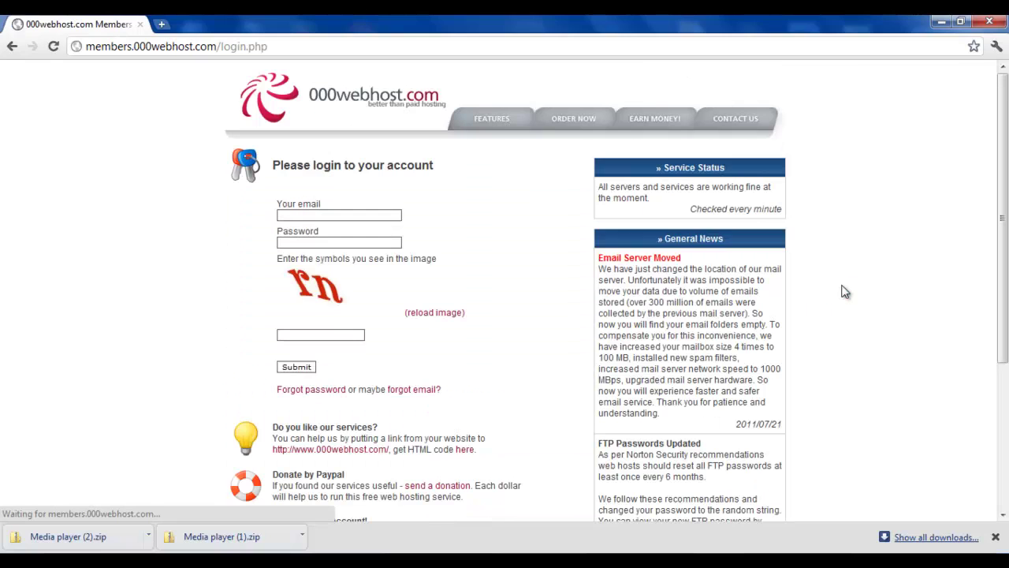
Log in with the account email, password and captcha.
click(323, 216)
text(n)
click(323, 227)
click(323, 243)
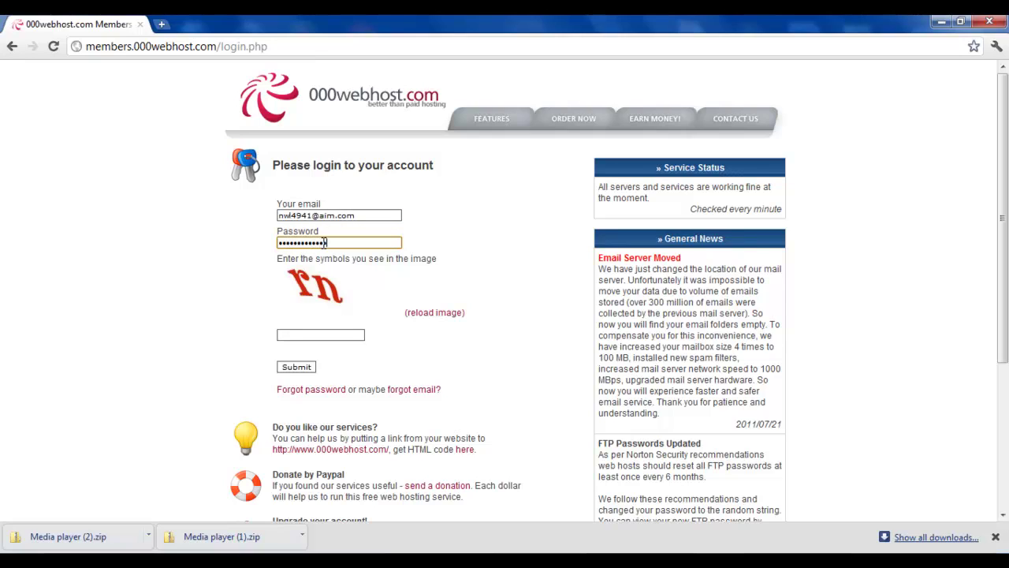
click(317, 345)
click(320, 335)
text(rn)
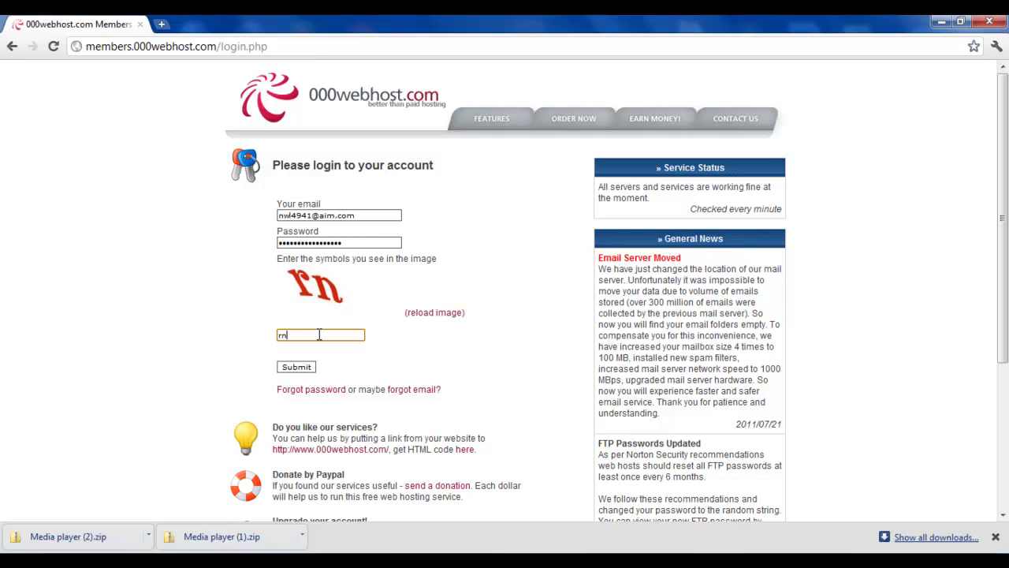
click(306, 367)
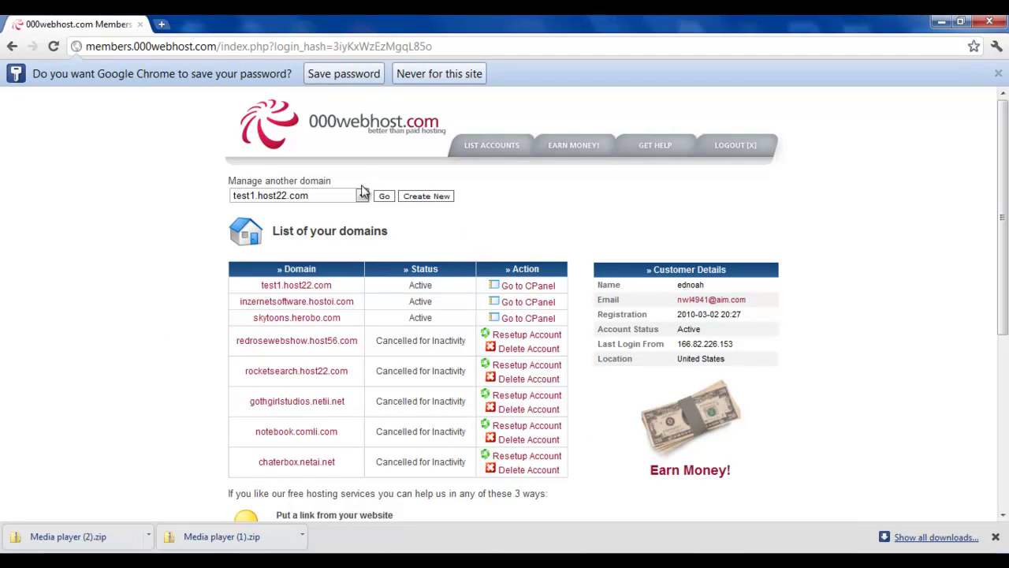
Fill in the new account form with a free hostzi.com subdomain and password, and submit it.
click(417, 196)
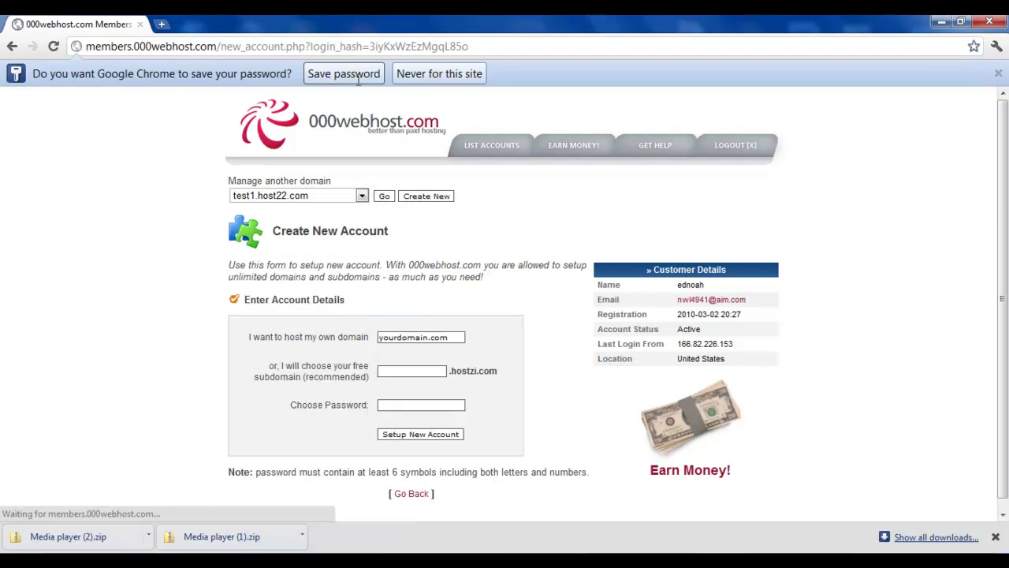
click(343, 74)
click(462, 309)
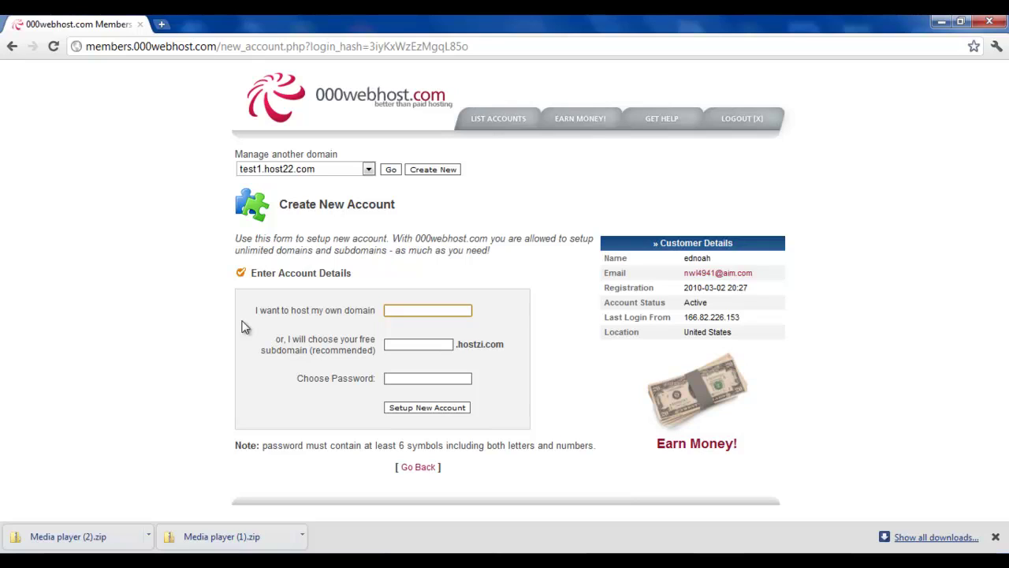
click(399, 343)
text(test)
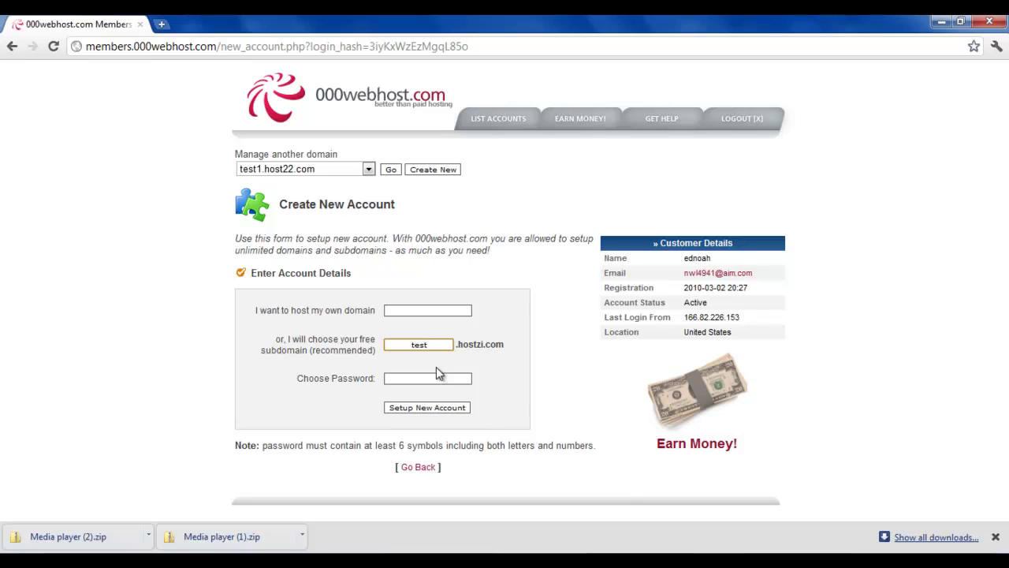
click(436, 380)
click(436, 412)
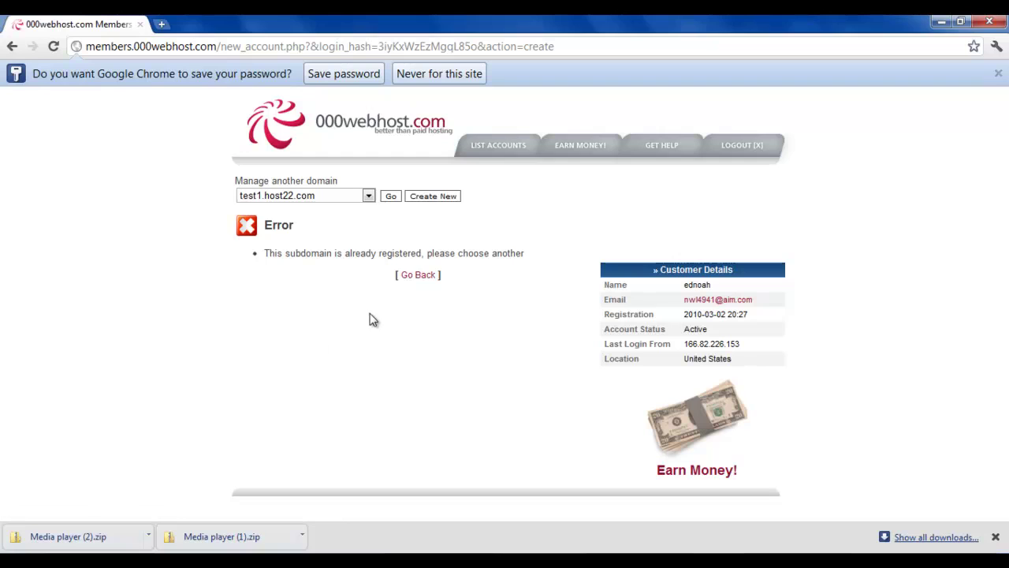
After the taken-name error, change the subdomain to 'tutorials' and resubmit the account setup.
click(418, 276)
double_click(434, 374)
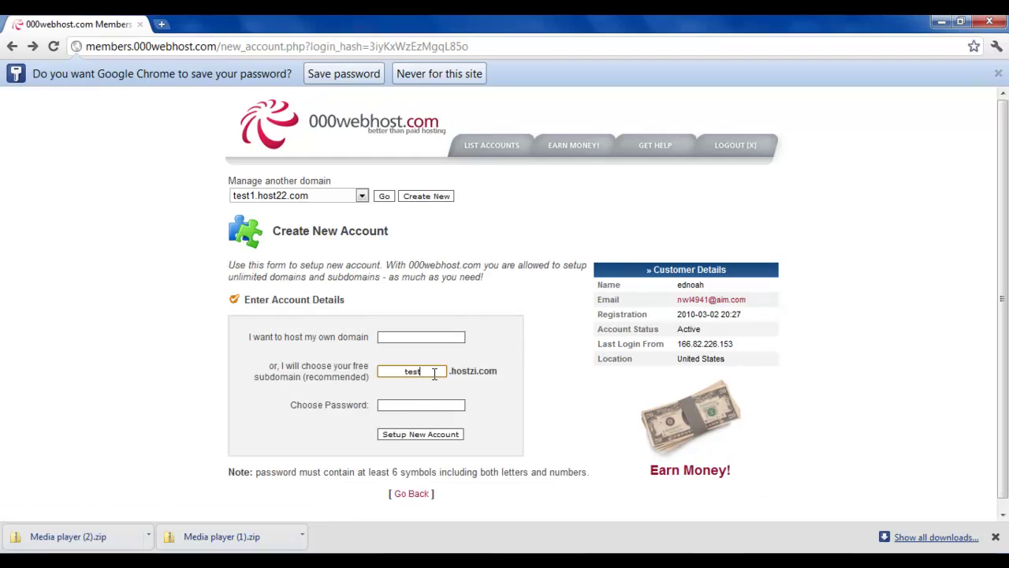
text(tutorial)
key(BackSpace)
key(BackSpace)
key(BackSpace)
key(BackSpace)
key(BackSpace)
key(BackSpace)
text(tutorials)
click(432, 406)
click(432, 434)
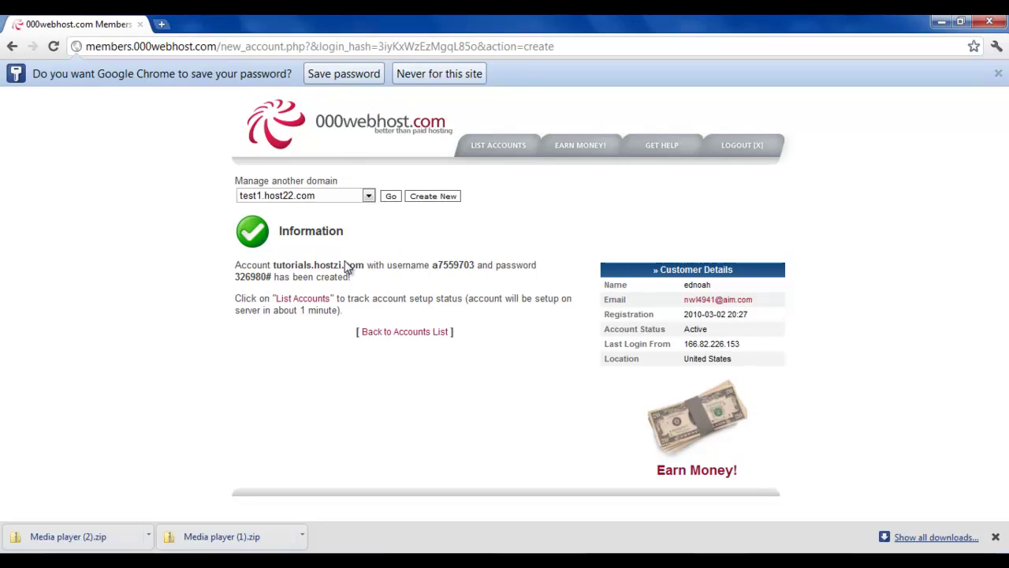
click(344, 77)
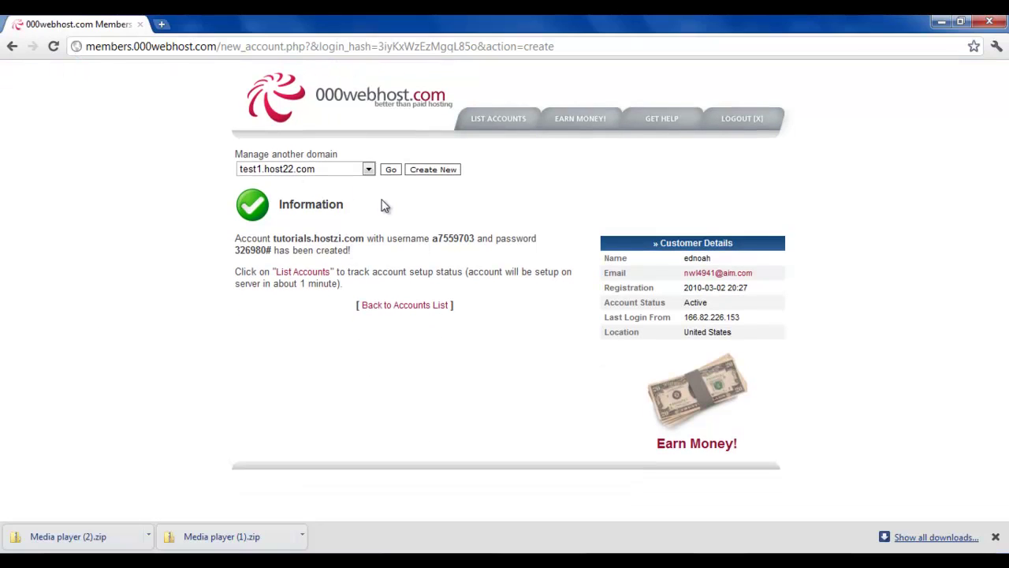
Return to the domains list, open tutorials.hostzi.com's control panel, and launch its File Manager.
click(400, 309)
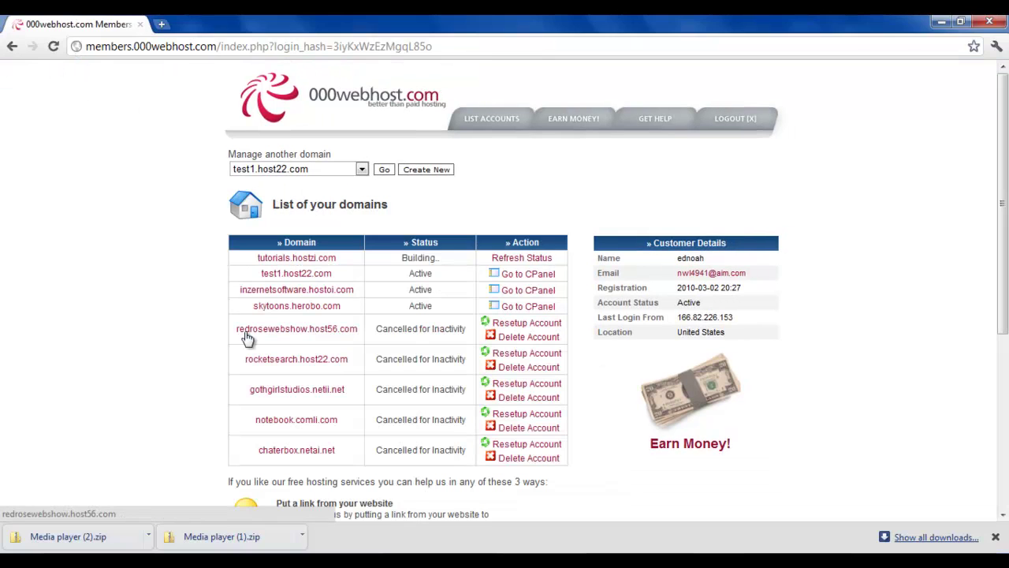
click(531, 262)
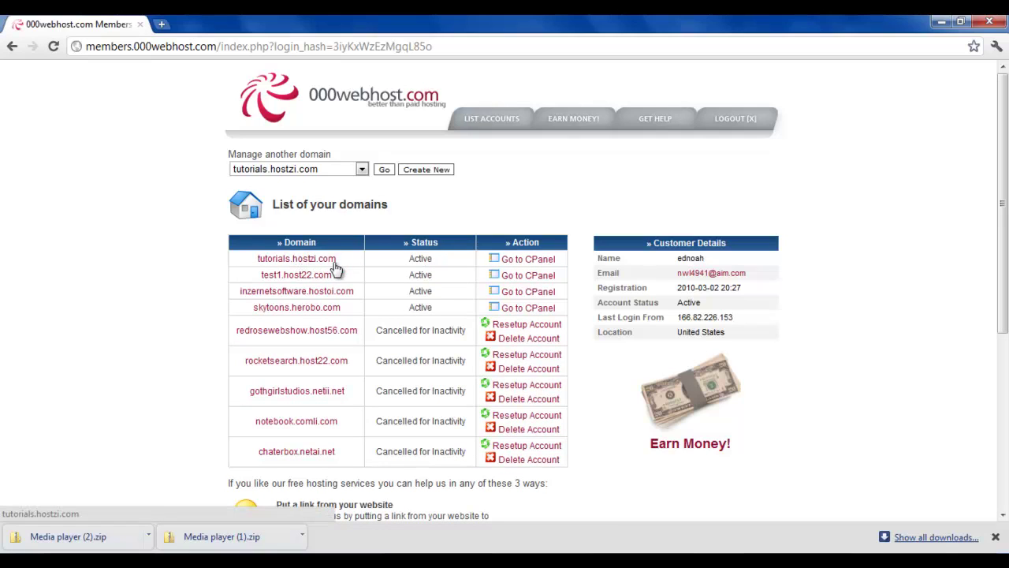
click(530, 265)
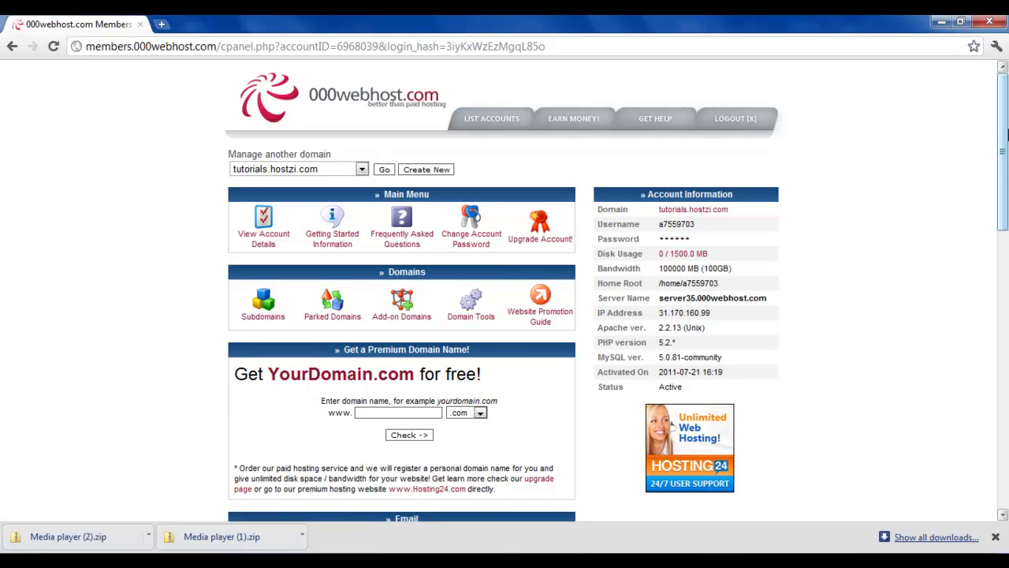
drag(1003, 136, 1004, 276)
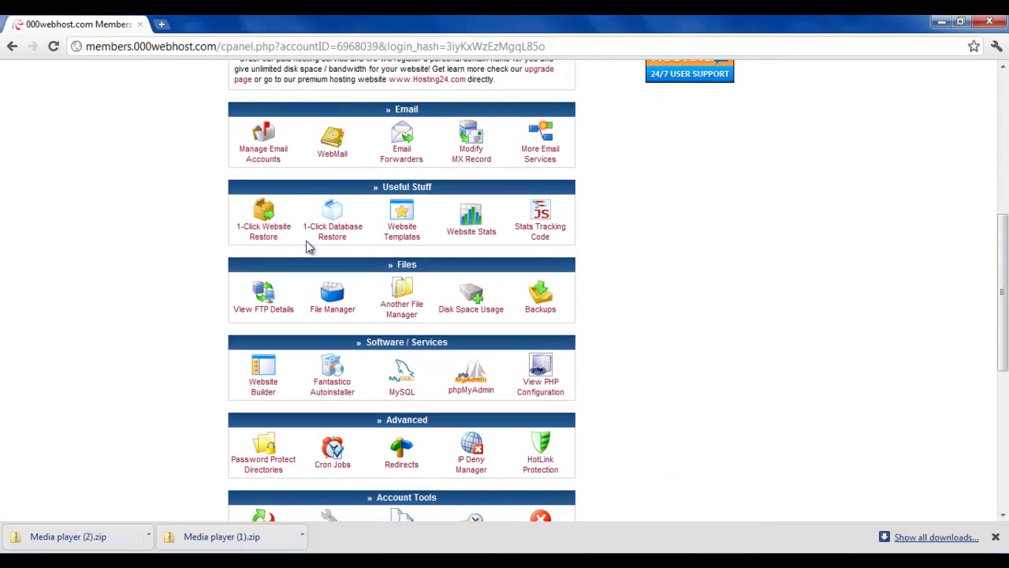
click(332, 304)
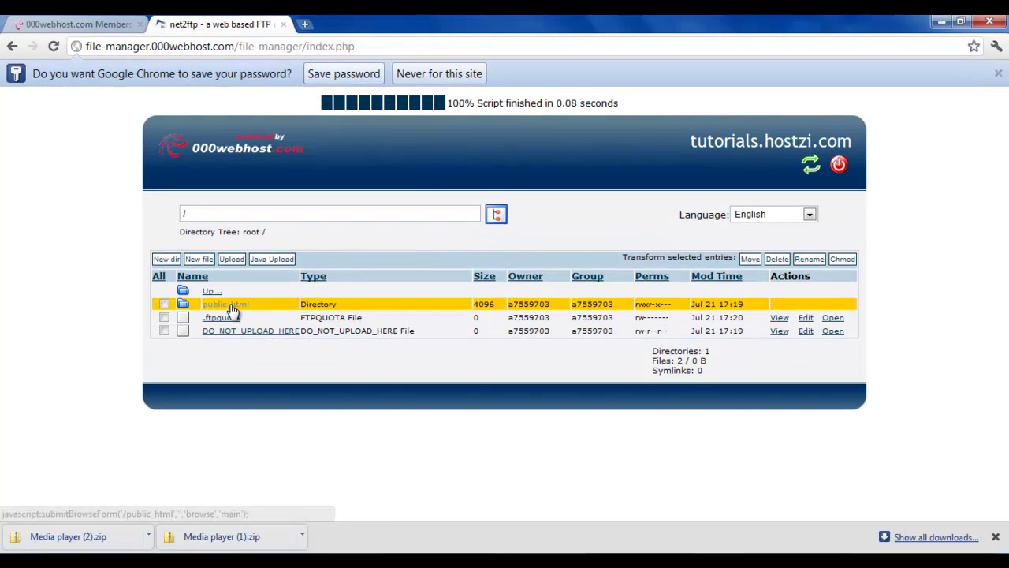
Delete the placeholder default.php from public_html, leaving only .htaccess in the listing.
click(233, 307)
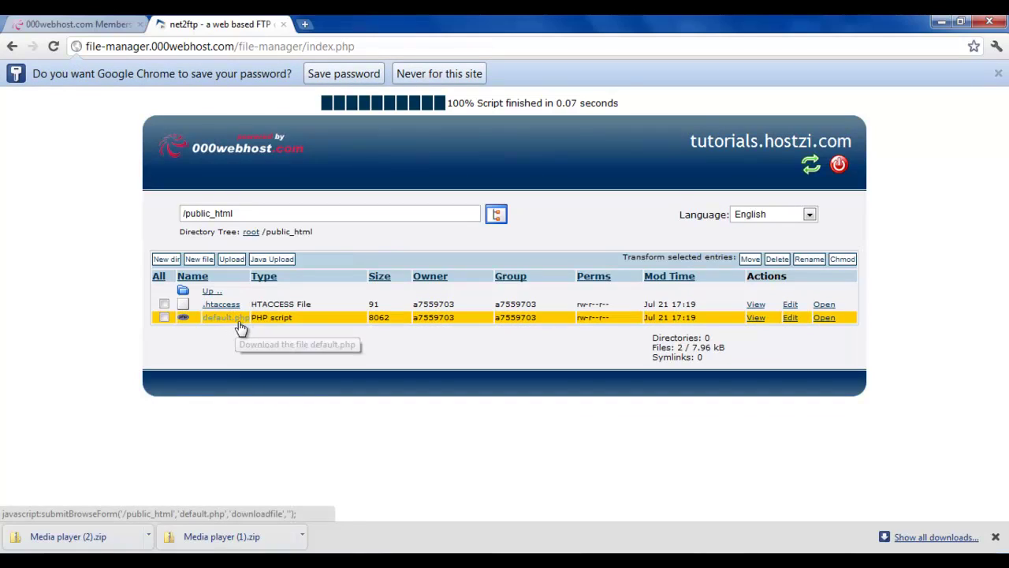
click(165, 317)
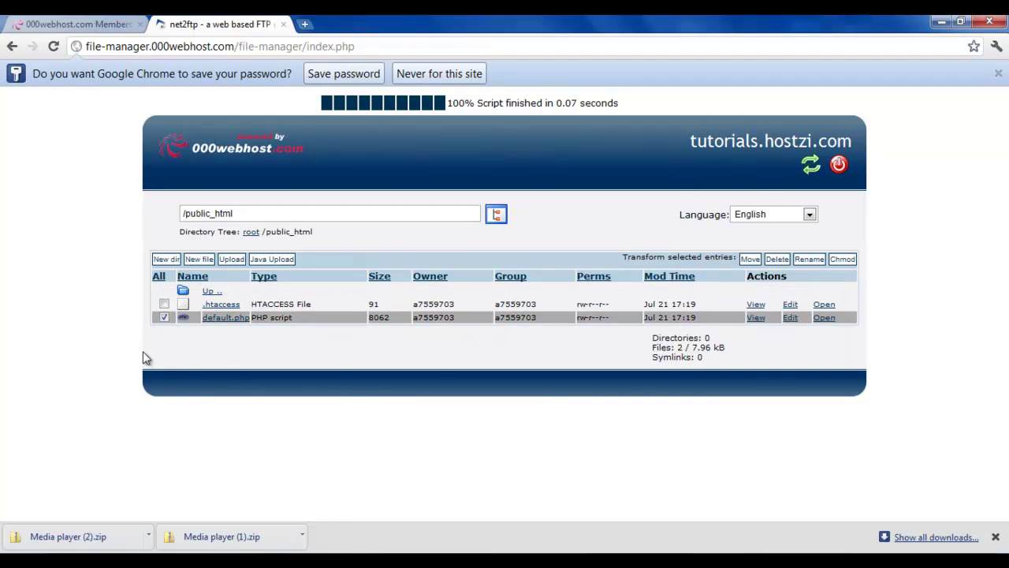
click(778, 260)
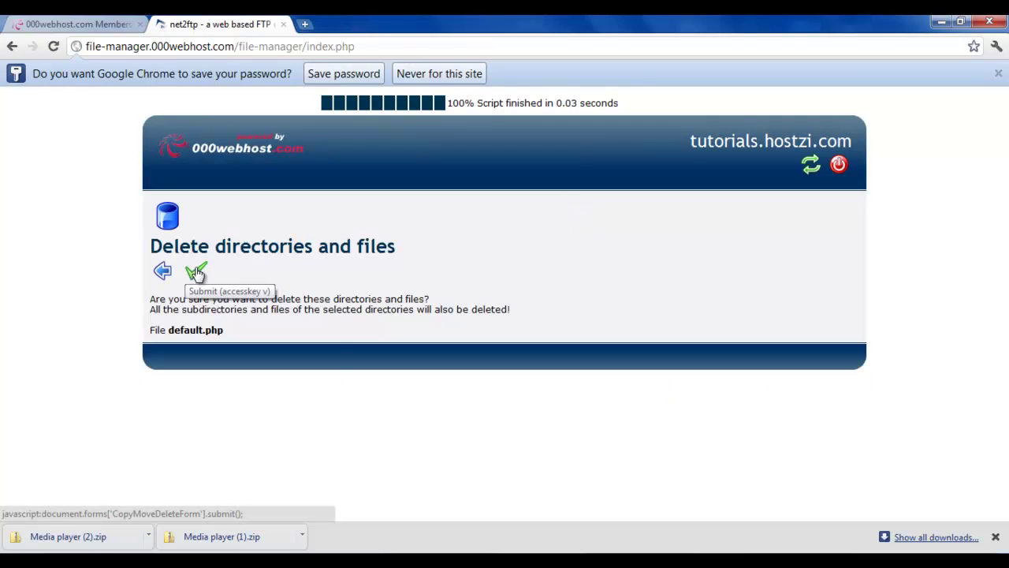
click(196, 271)
click(360, 75)
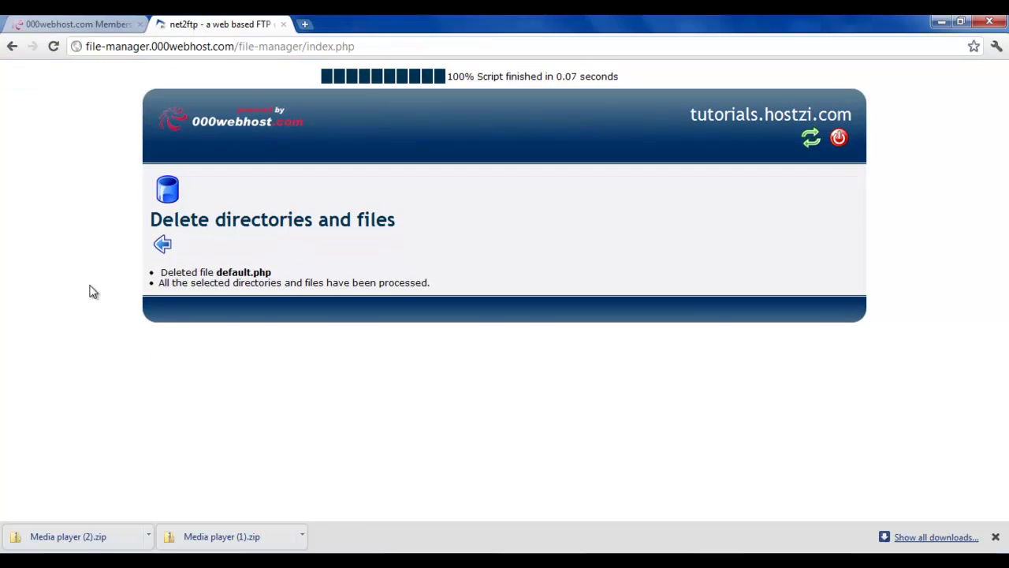
click(163, 243)
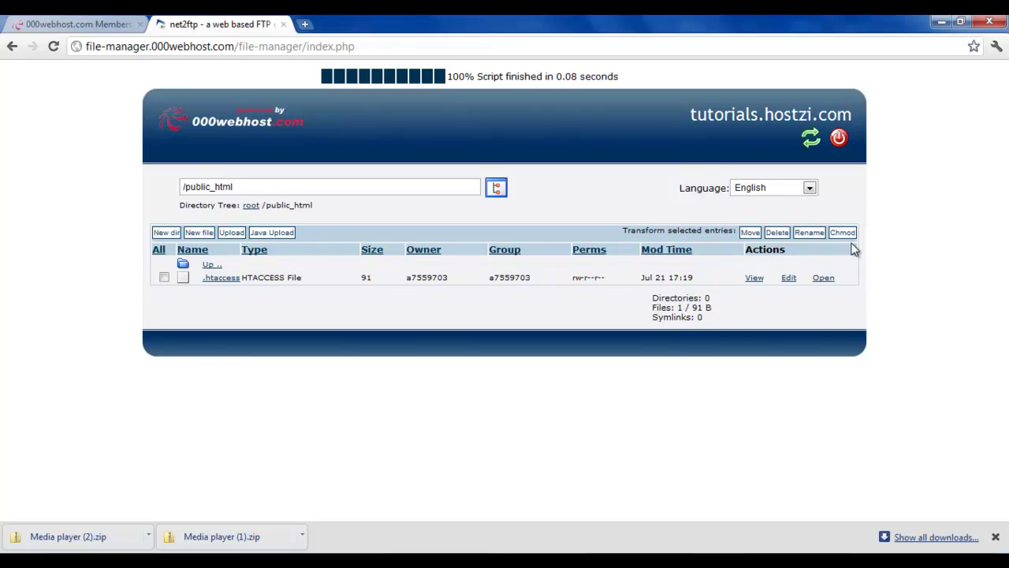
Open the upload form with extra file slots and choose index.html as the first file.
click(263, 232)
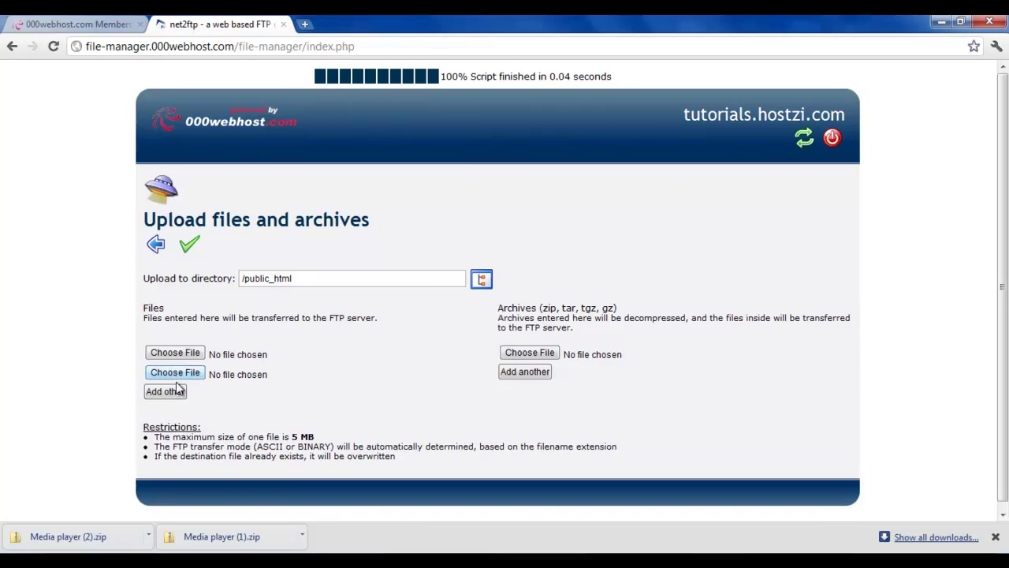
click(178, 392)
click(175, 415)
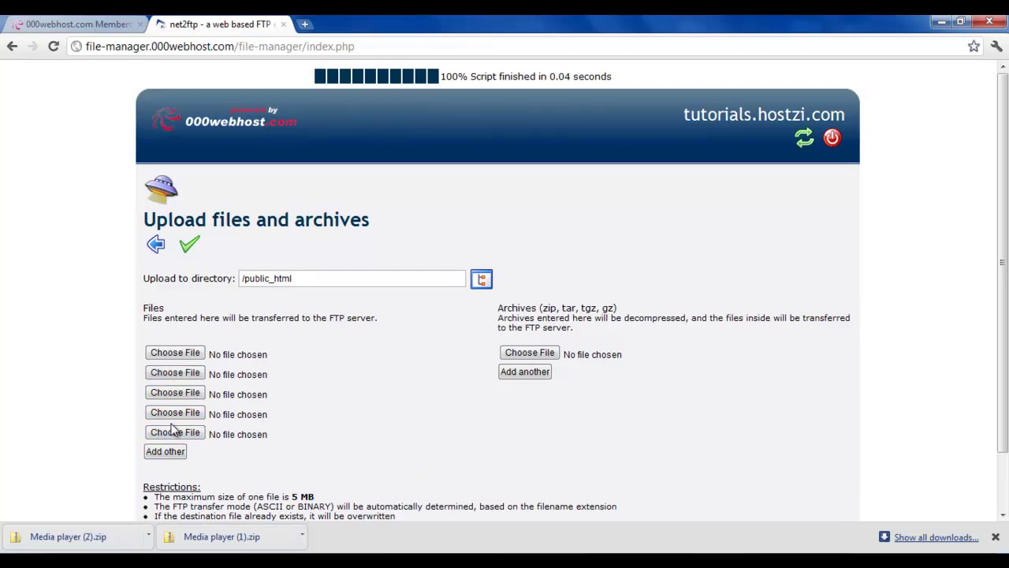
click(187, 355)
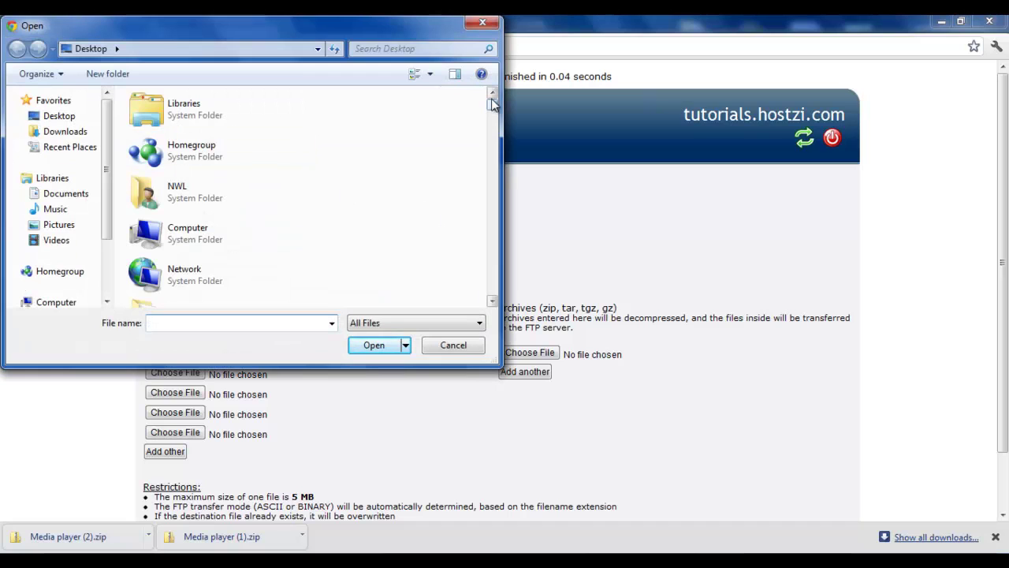
text(i)
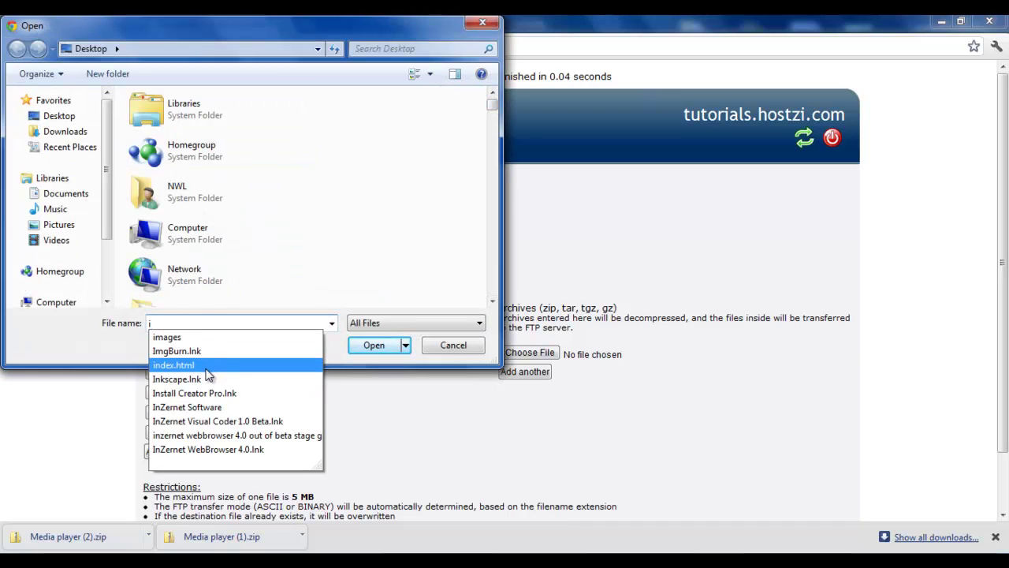
click(182, 365)
click(377, 346)
Choose videos.html and downloads.html as the second and third upload files.
click(175, 372)
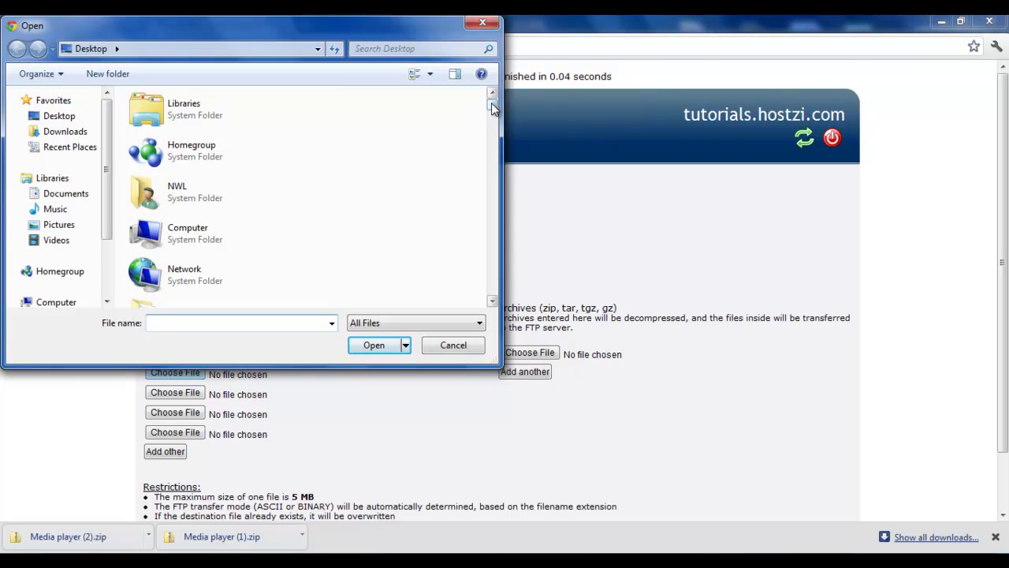
drag(493, 108, 493, 281)
click(203, 130)
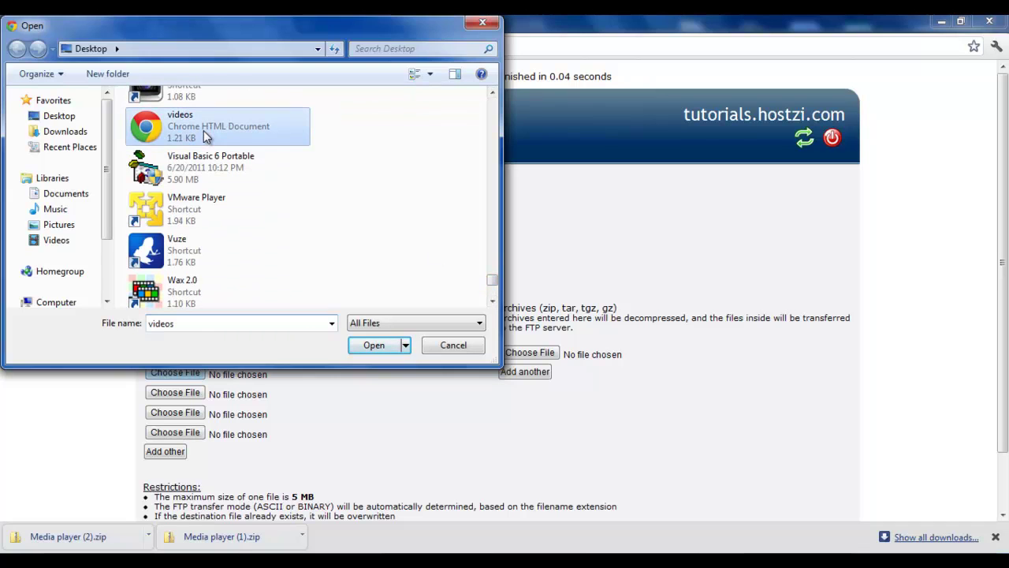
click(368, 348)
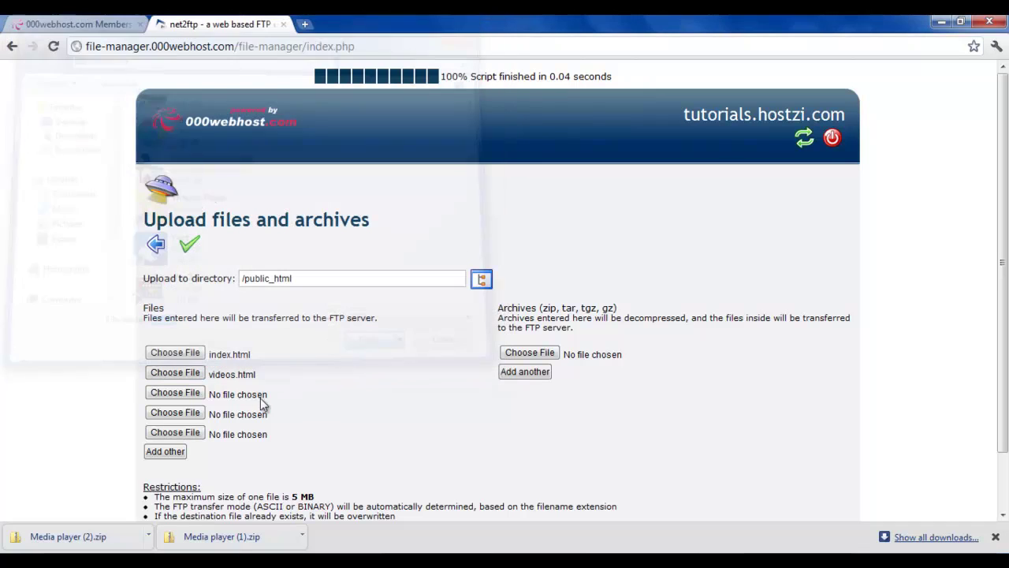
click(175, 392)
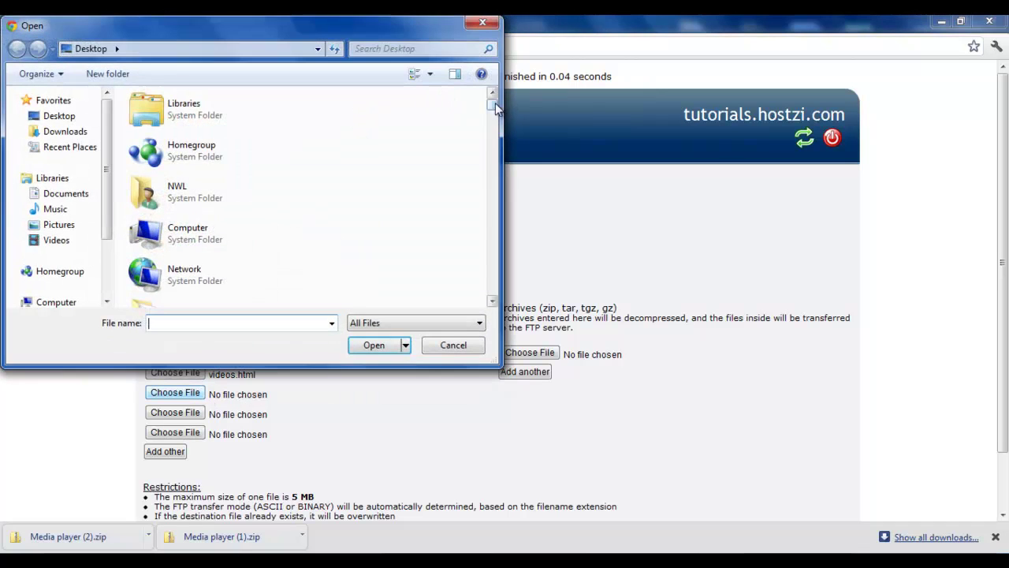
drag(493, 108, 491, 292)
text(d)
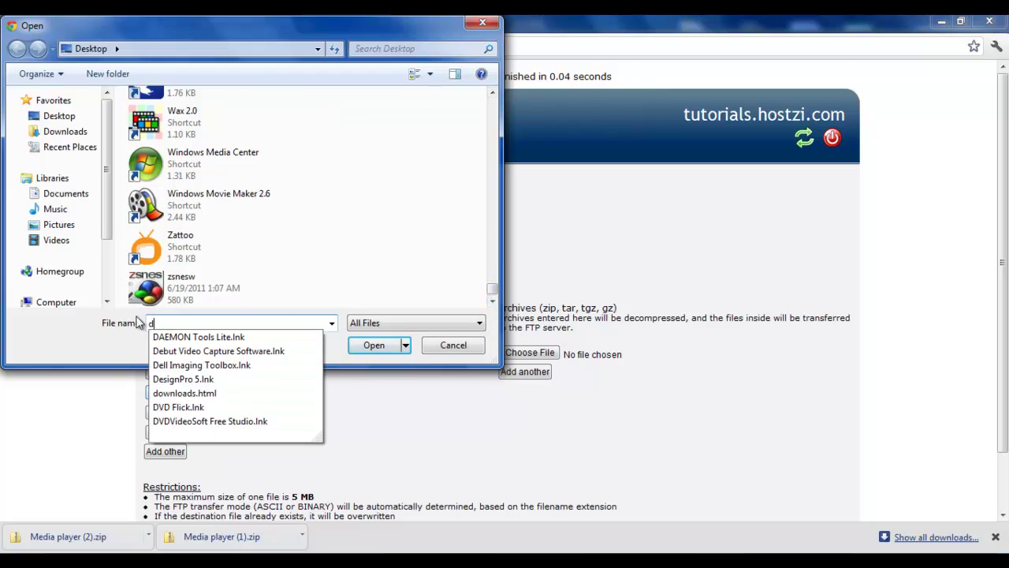
click(201, 391)
click(375, 346)
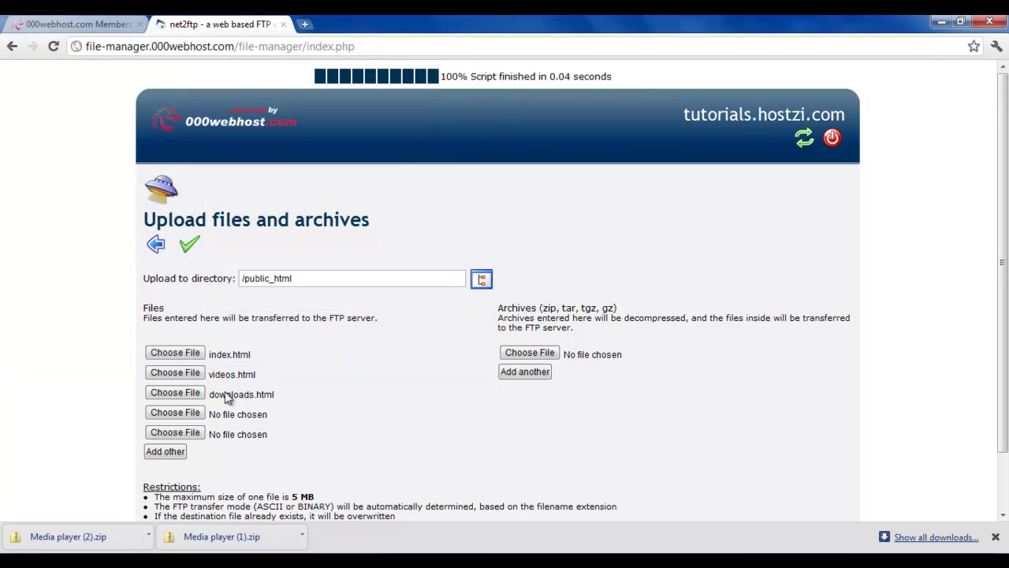
Choose about.html and contact.html as the fourth and fifth upload files.
click(187, 418)
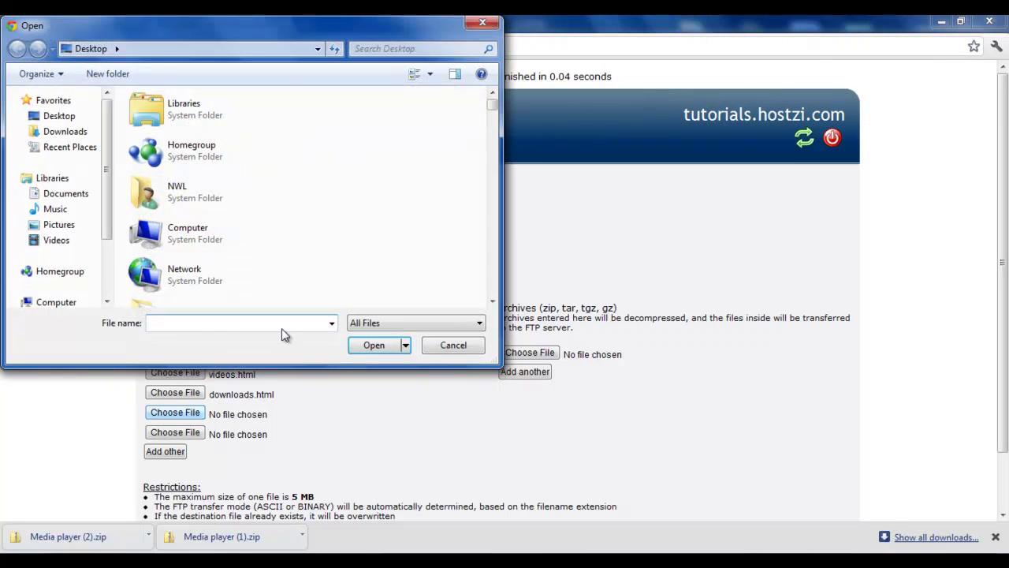
text(a)
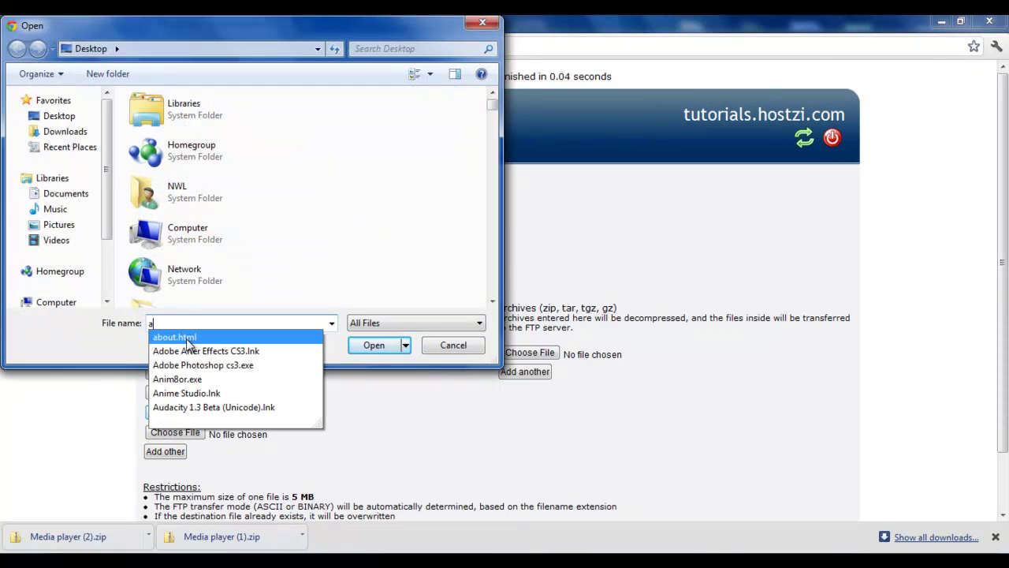
click(186, 337)
click(371, 345)
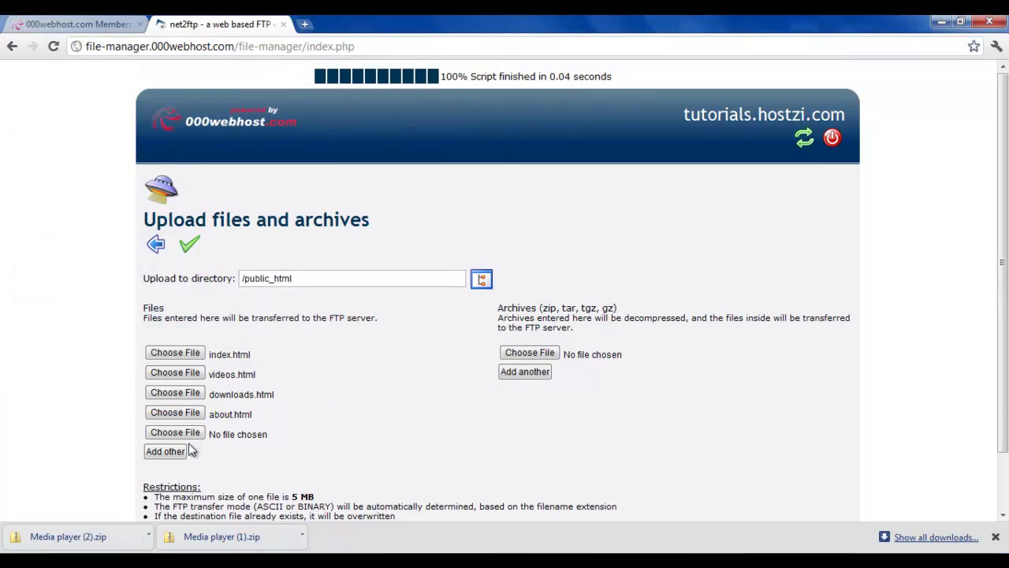
click(195, 433)
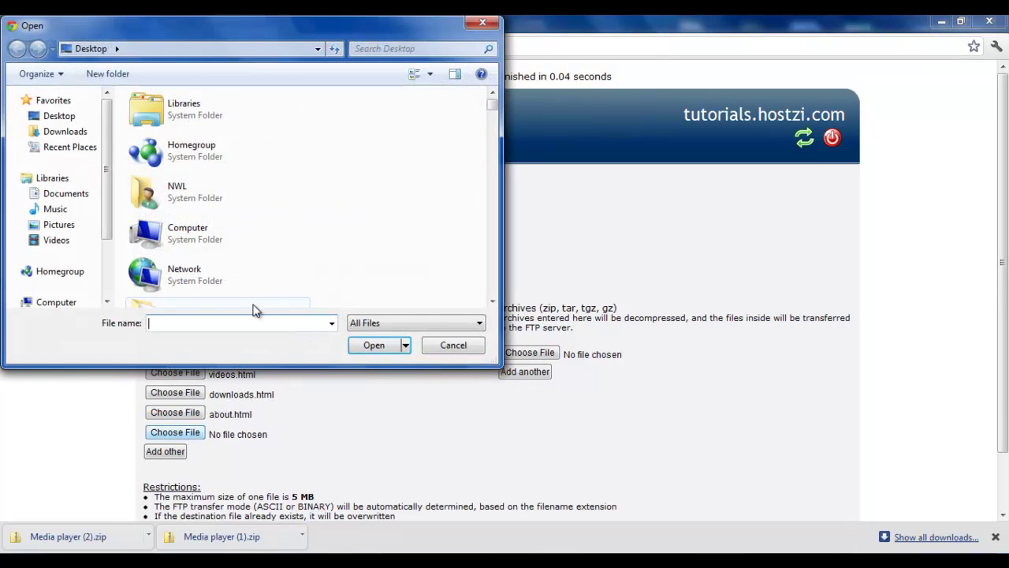
text(c)
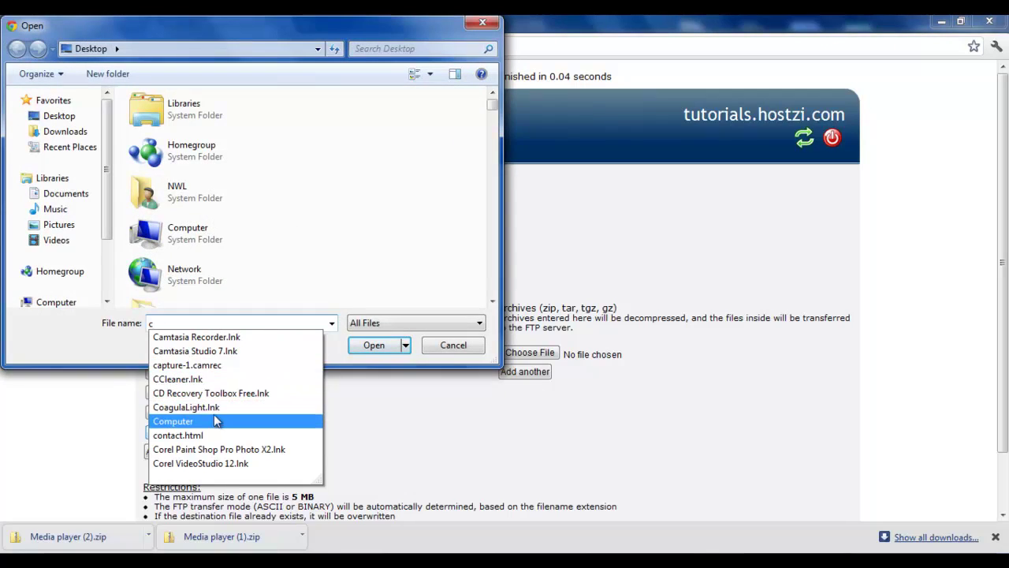
click(214, 435)
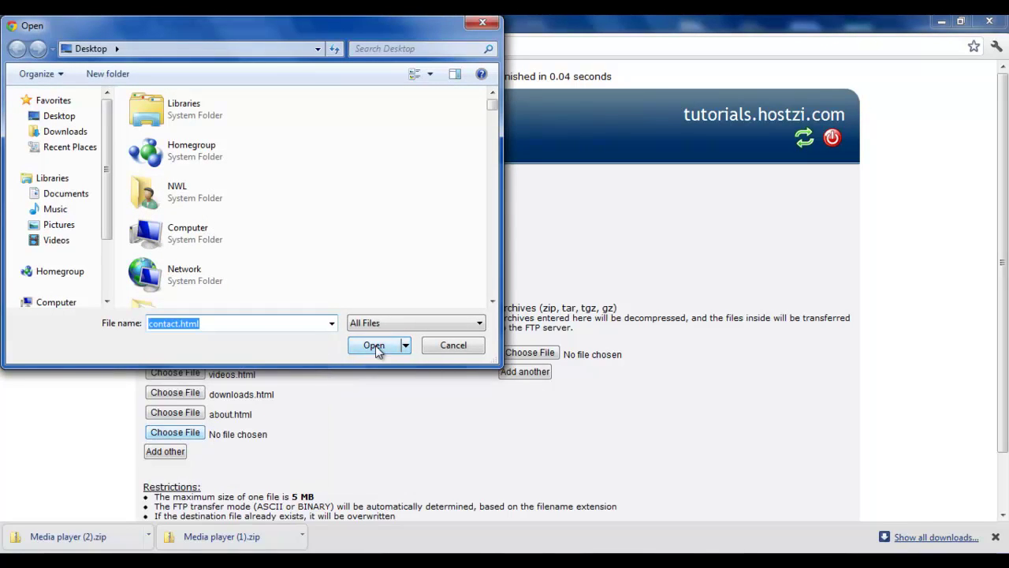
click(374, 345)
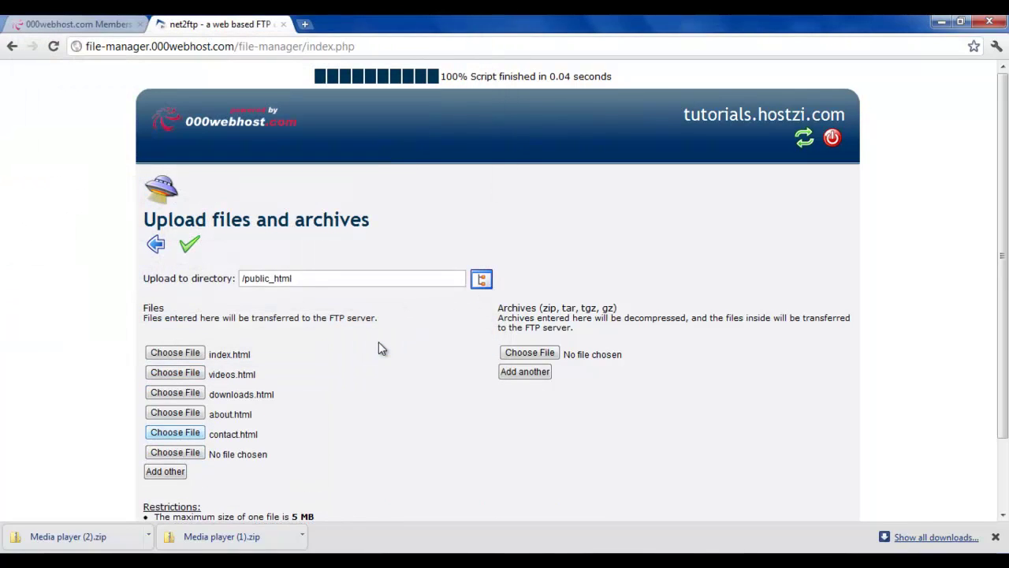
click(178, 472)
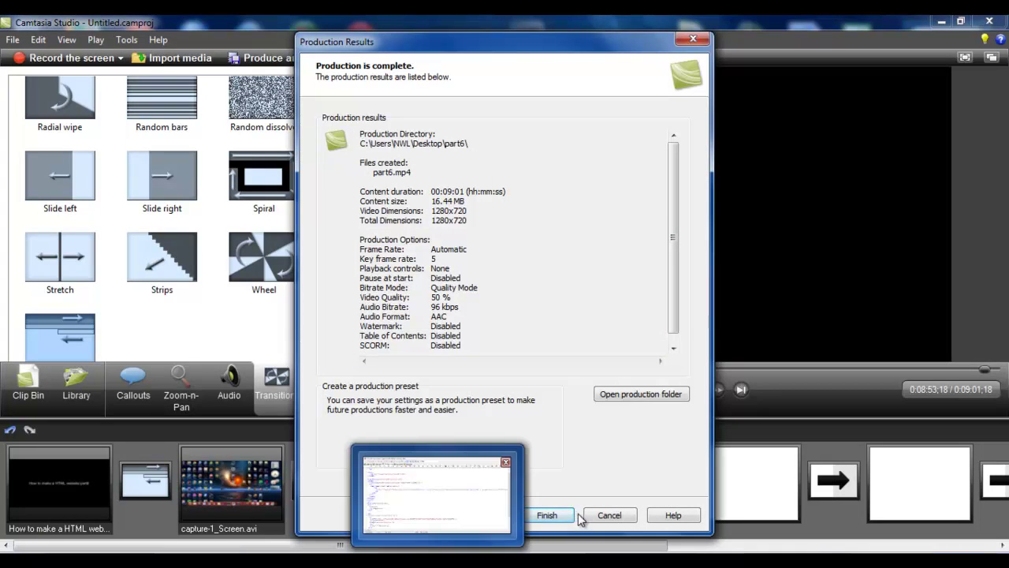
click(565, 517)
click(941, 21)
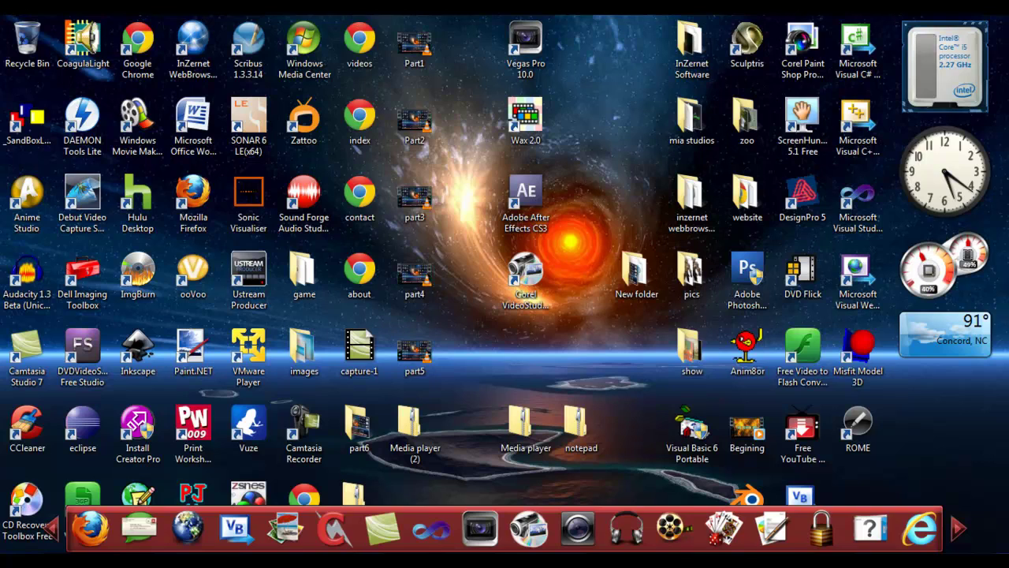
mouse_move(188, 528)
click(99, 493)
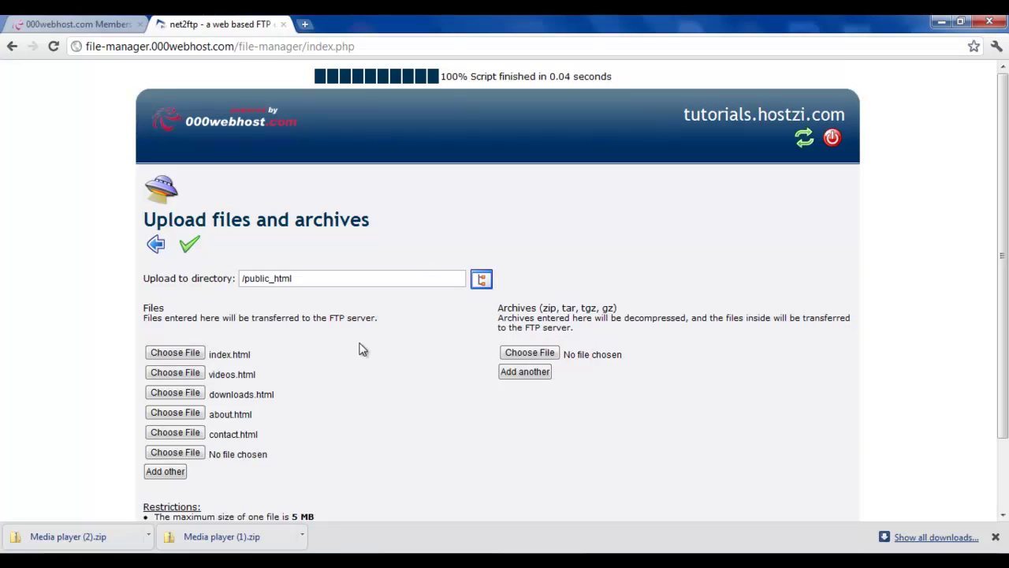
Upload the five HTML pages and create an 'images' folder in public_html.
click(190, 244)
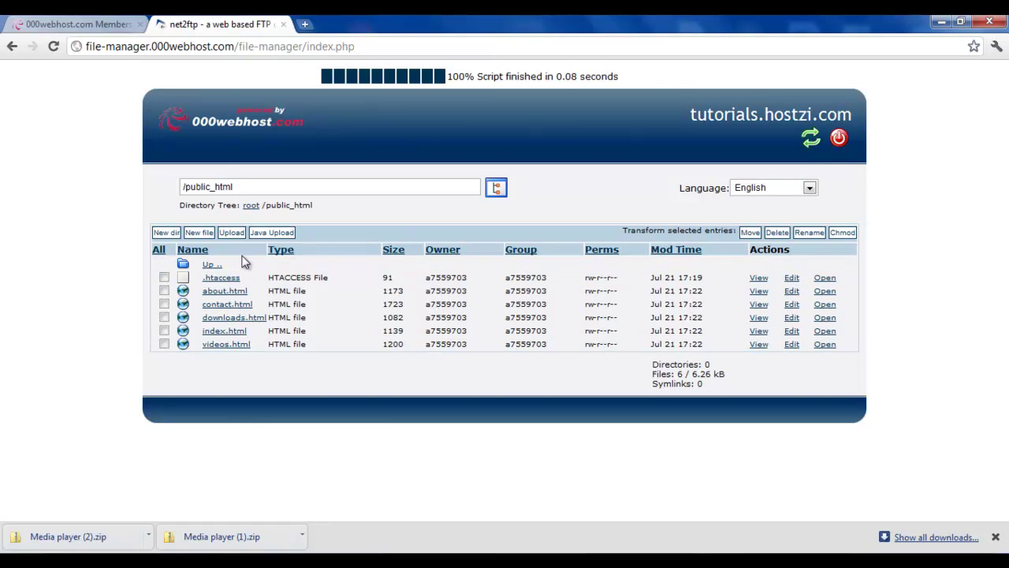
click(168, 231)
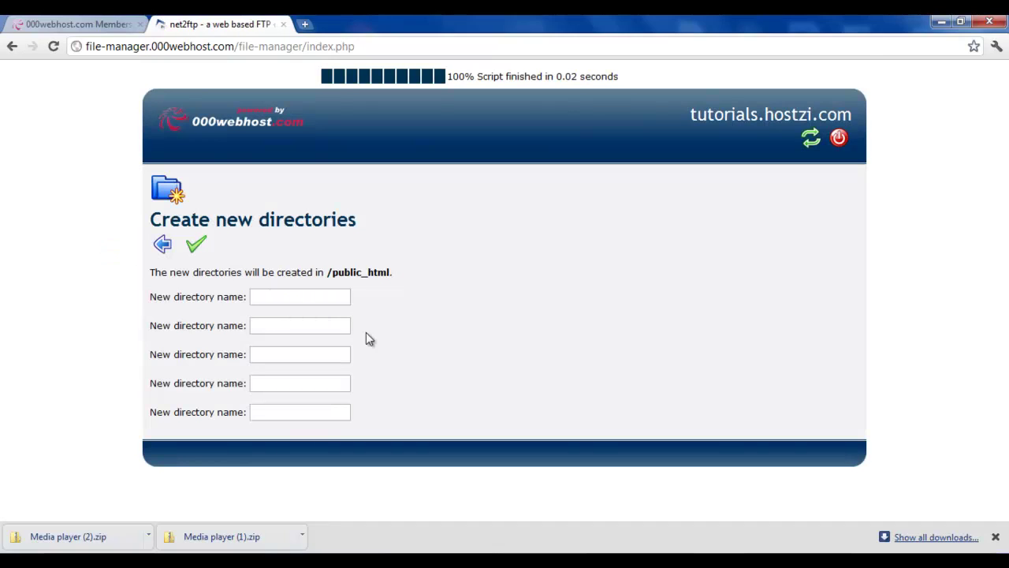
double_click(328, 288)
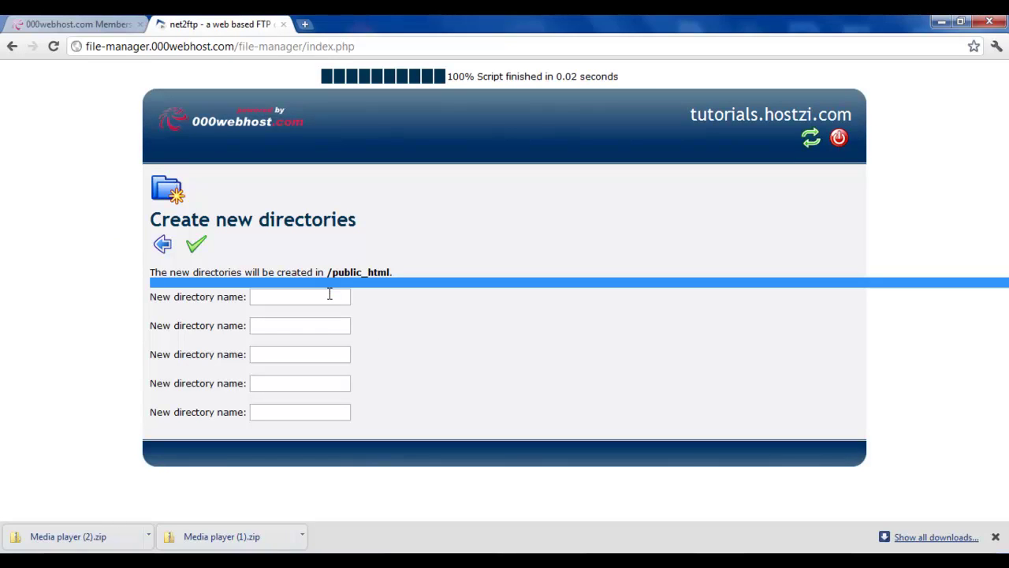
click(330, 296)
text(images)
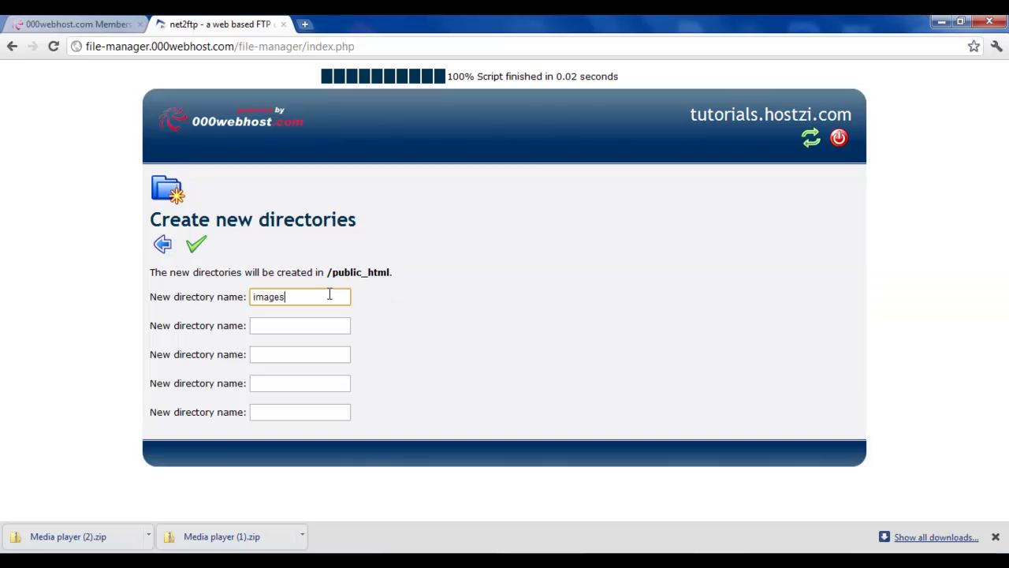
click(197, 244)
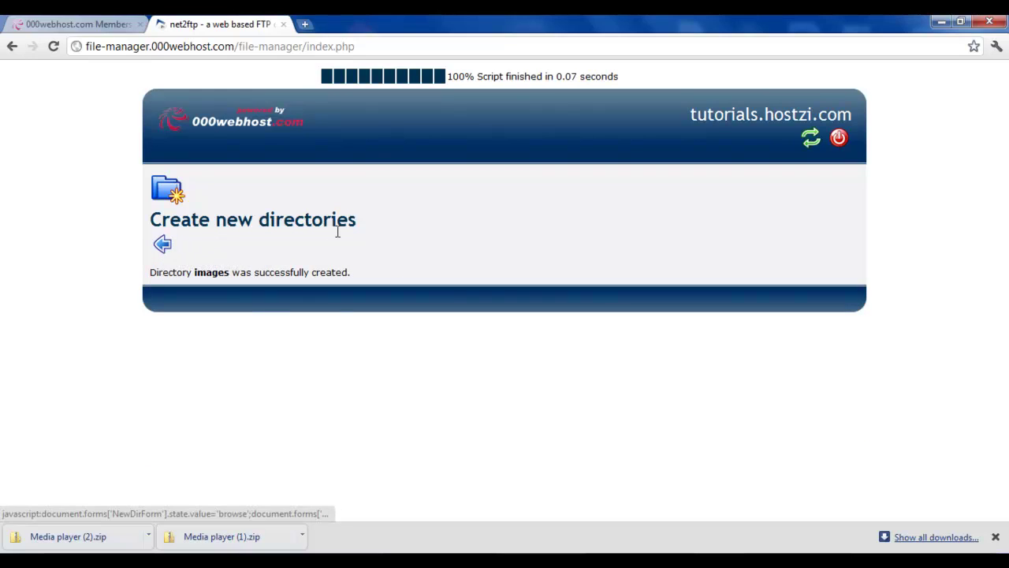
click(162, 246)
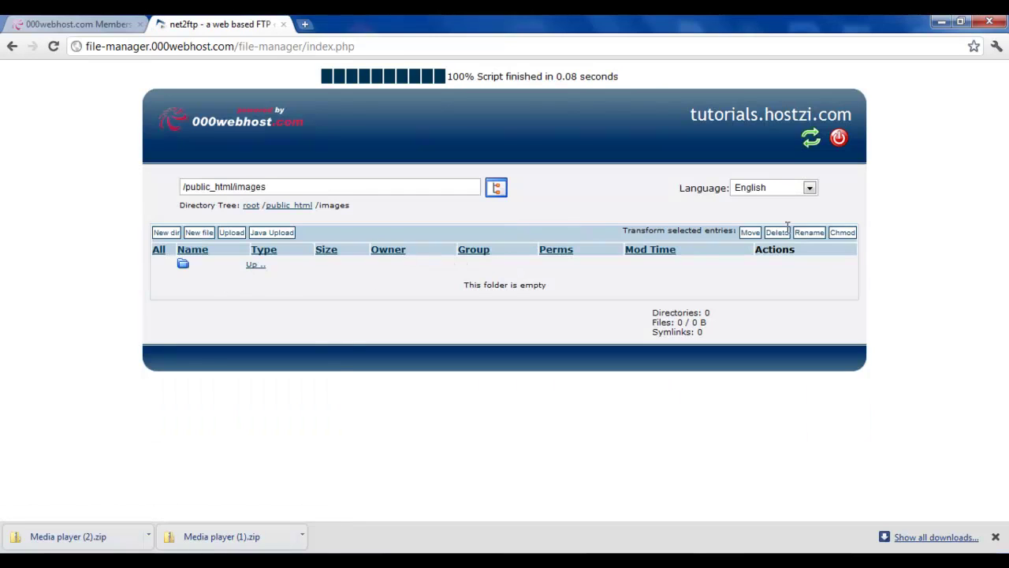
Open the upload form with extra slots and choose background.png from the local images folder.
click(231, 232)
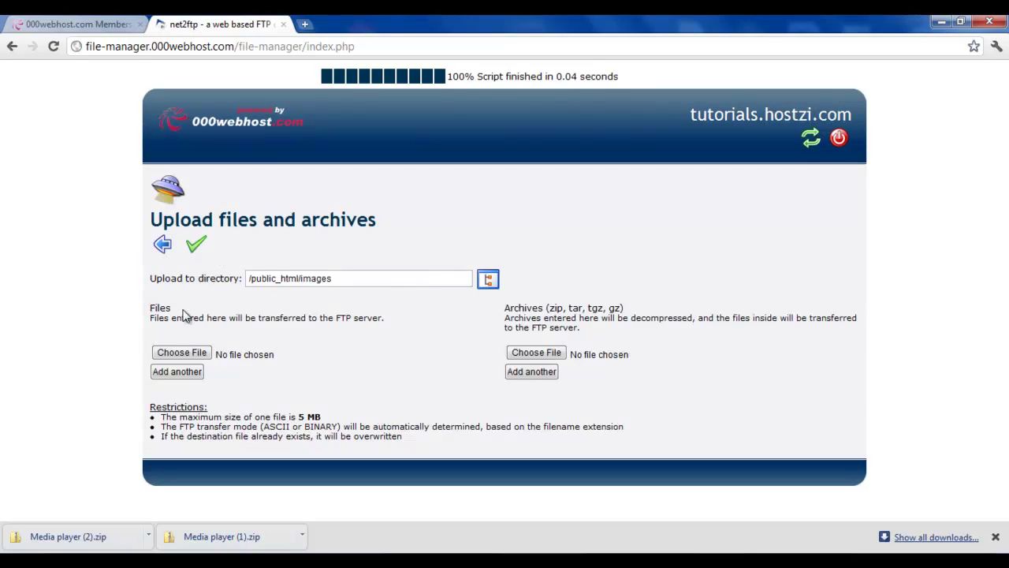
click(189, 372)
click(180, 399)
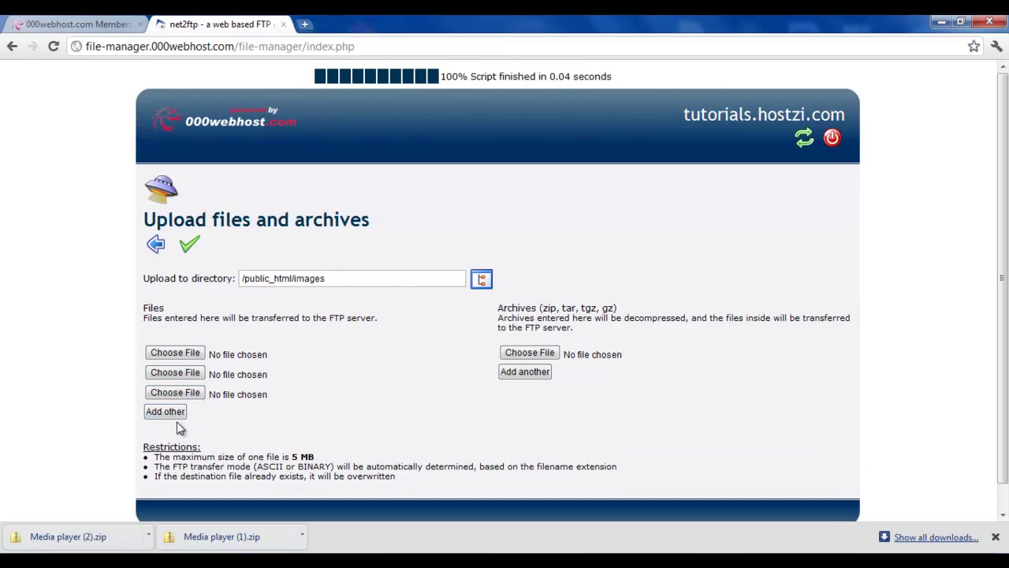
click(175, 415)
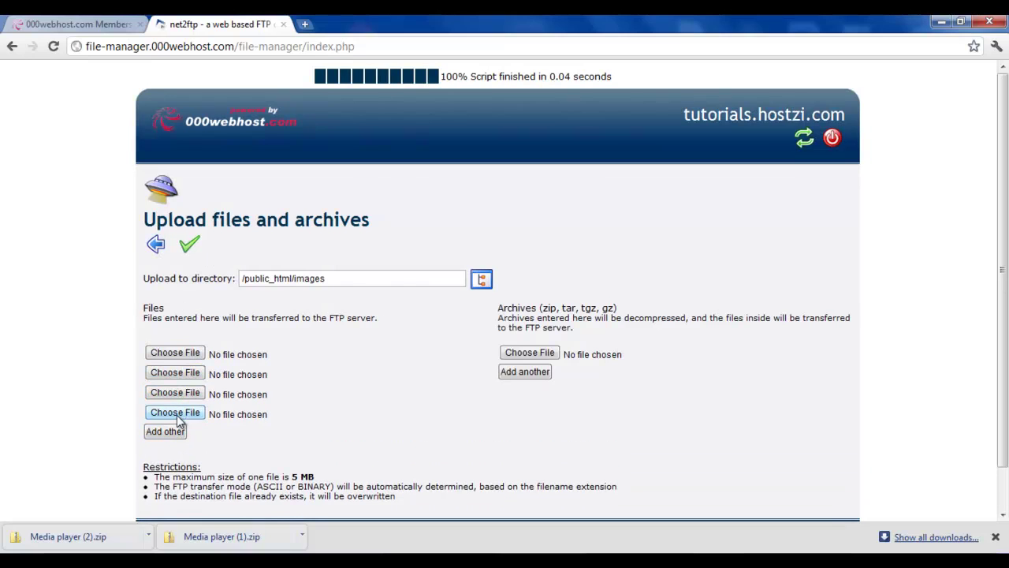
click(200, 356)
text(i)
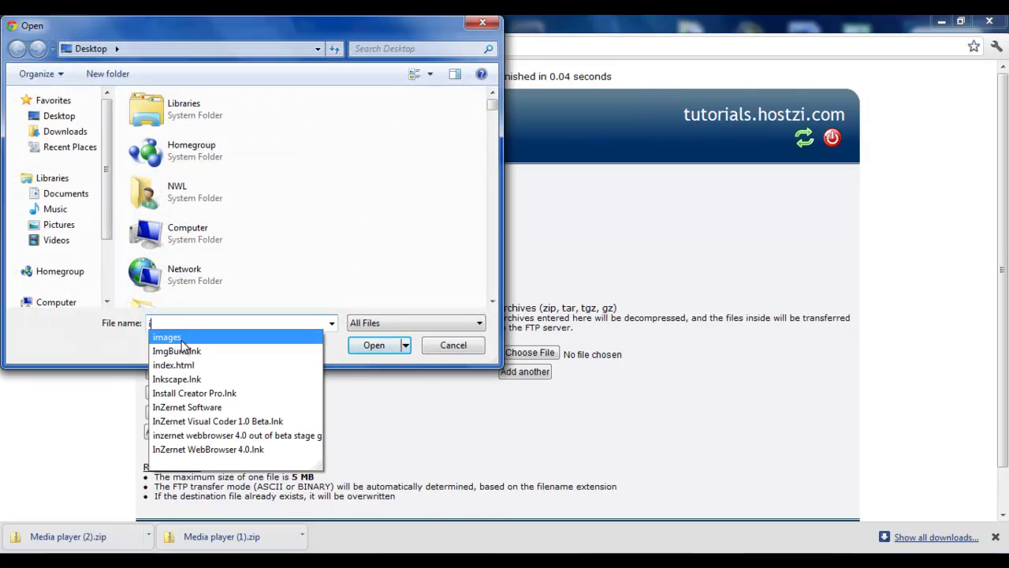
click(181, 341)
click(361, 344)
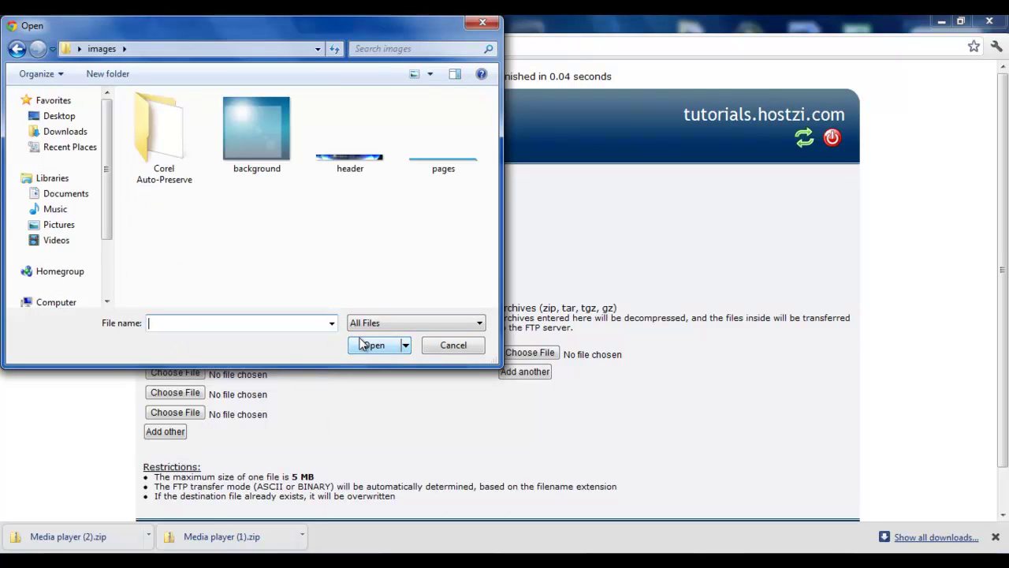
click(280, 142)
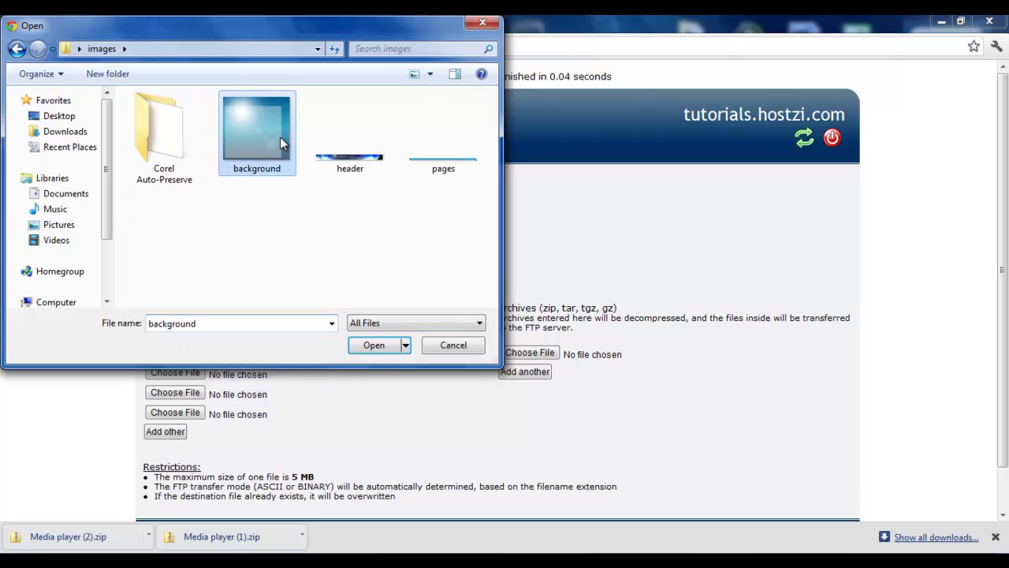
click(378, 345)
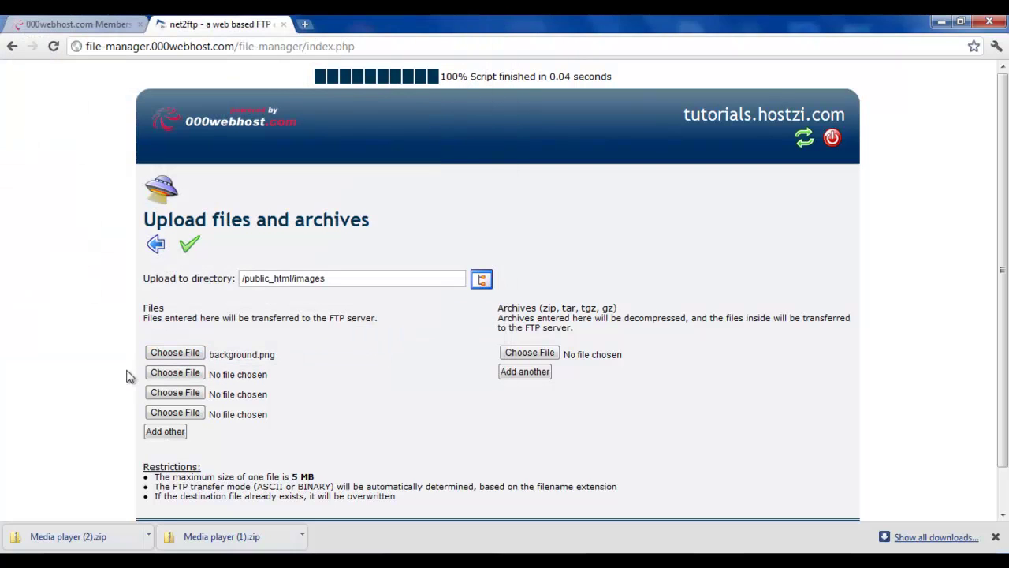
Add header.png and pages.png, upload all three images, and return to the images listing.
click(189, 378)
click(354, 144)
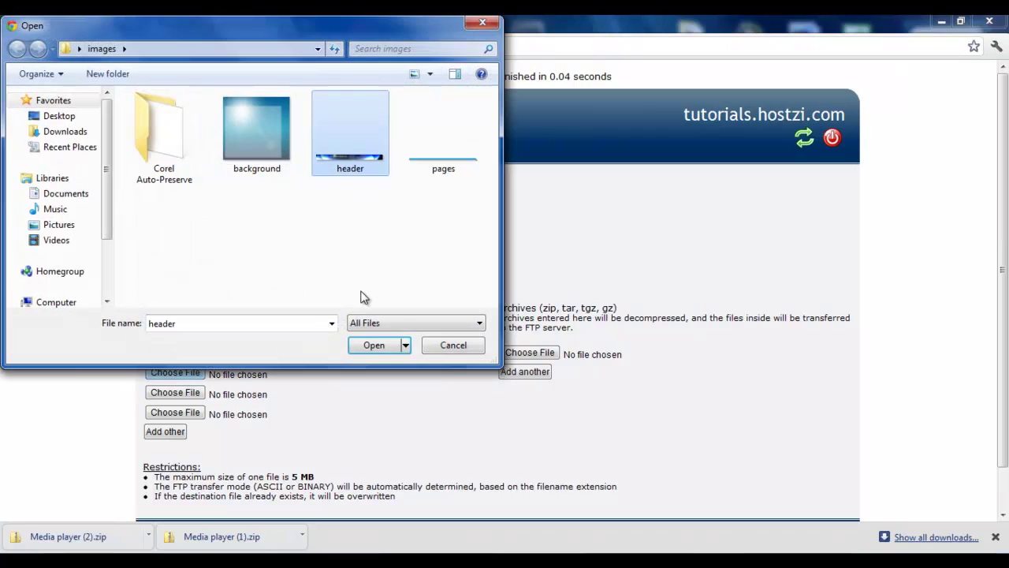
click(378, 351)
click(175, 392)
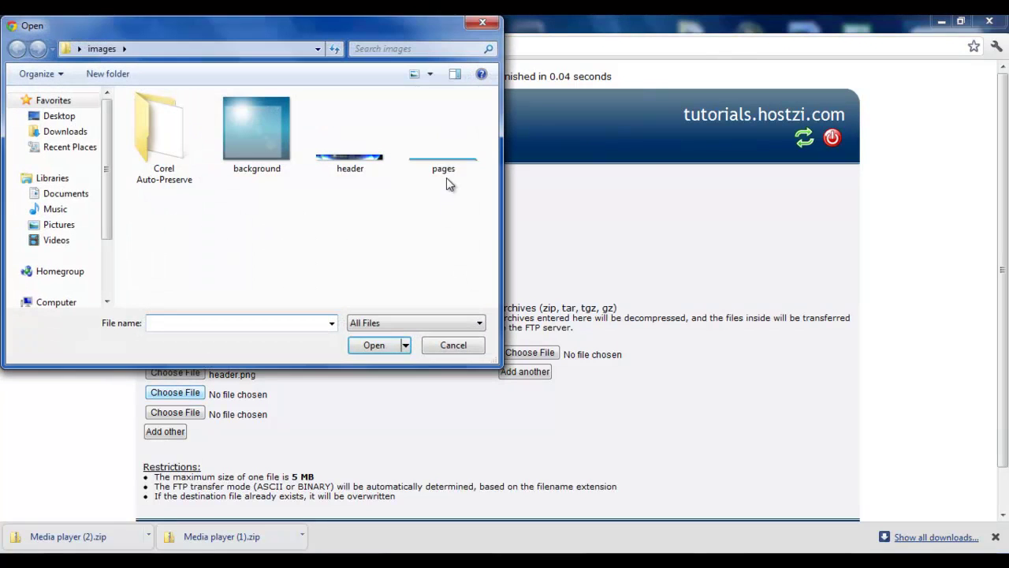
click(446, 169)
click(383, 347)
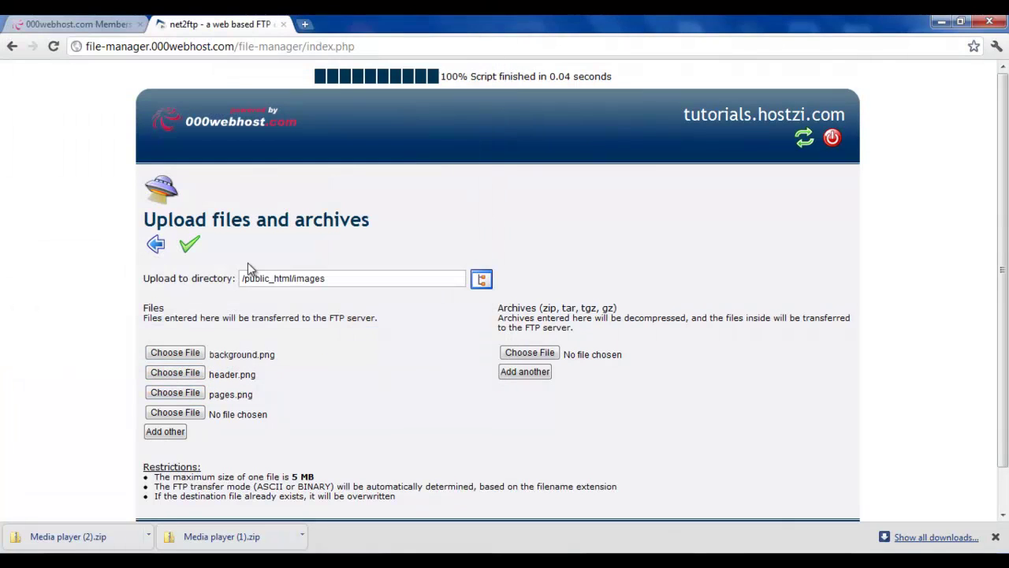
click(190, 247)
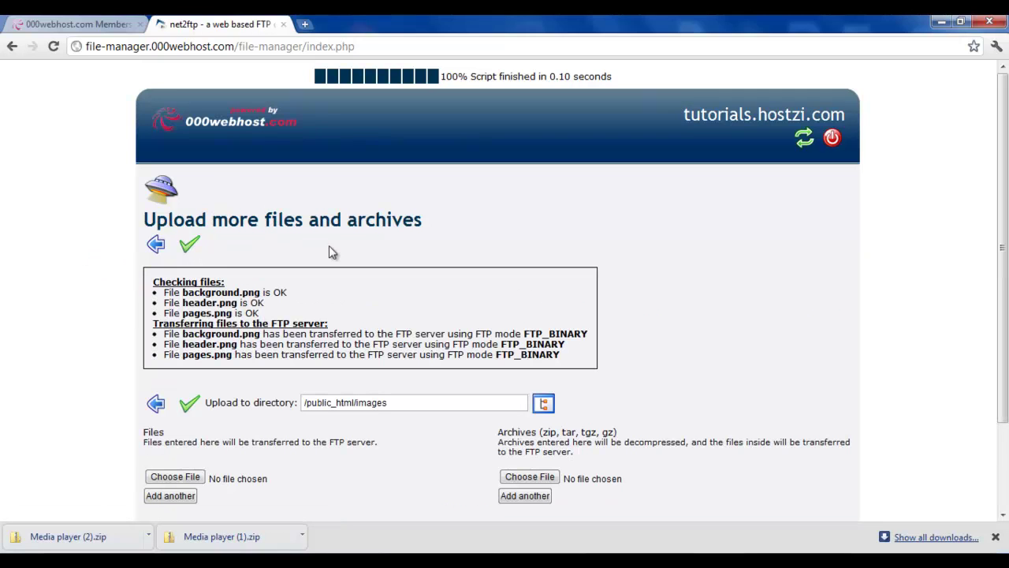
click(188, 245)
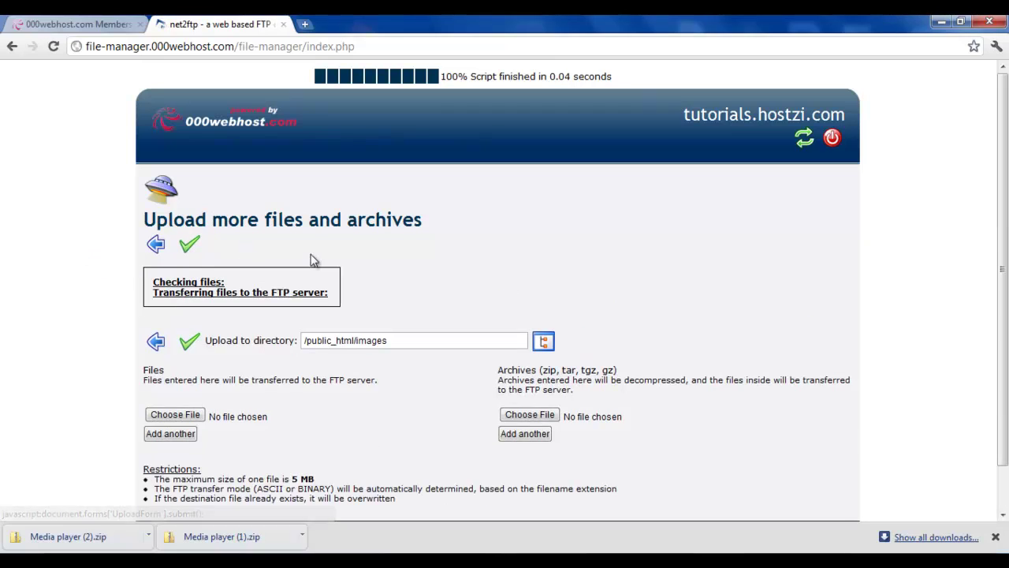
click(155, 244)
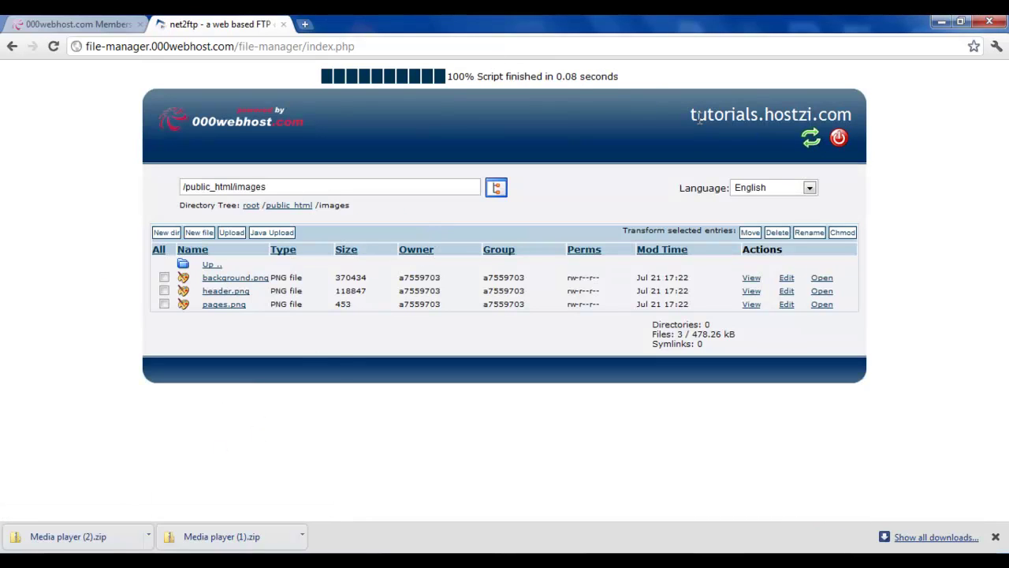
Copy the address tutorials.hostzi.com and load it in a new Chrome tab.
drag(691, 115, 852, 115)
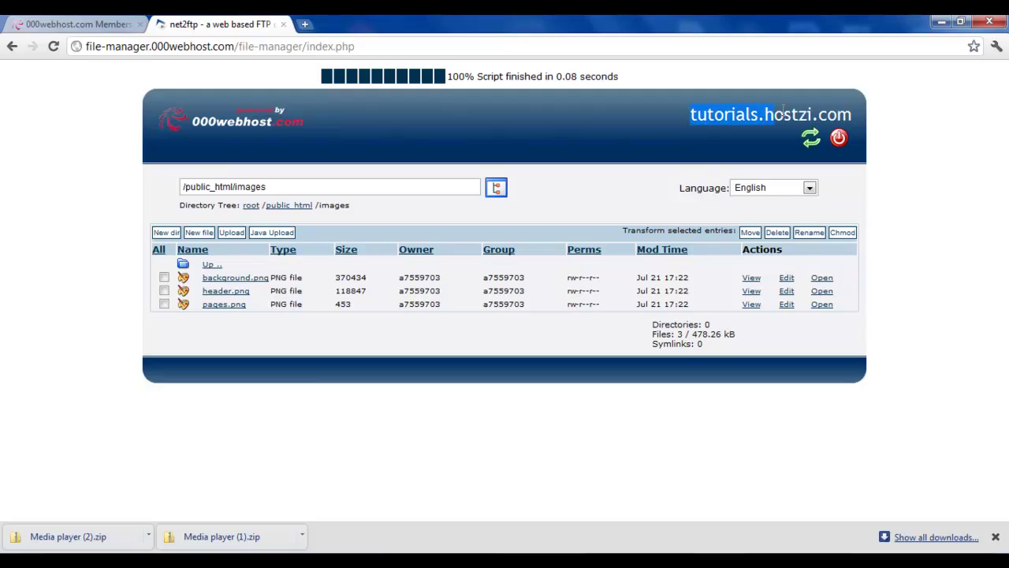
right_click(848, 112)
click(847, 123)
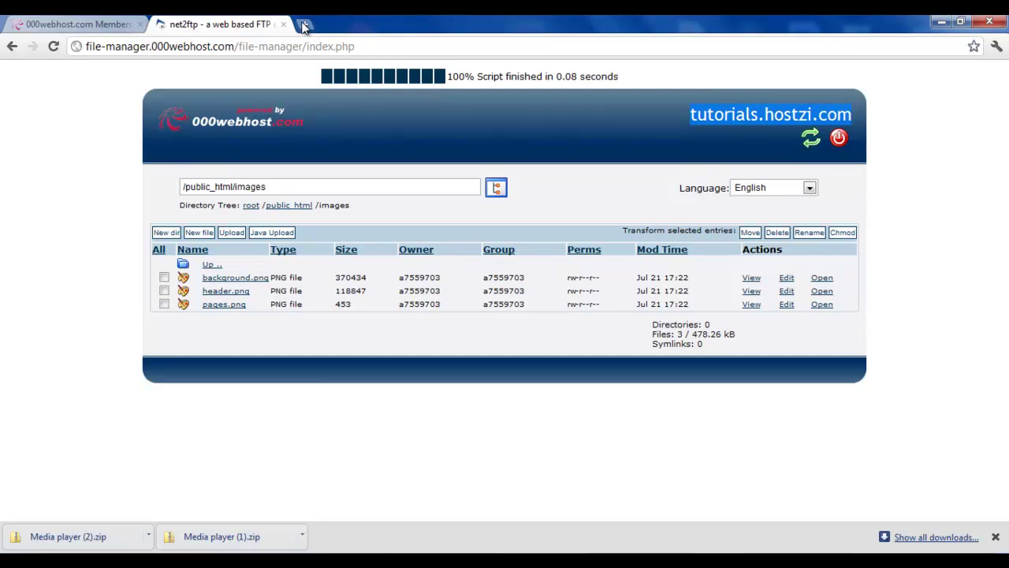
click(304, 24)
right_click(306, 50)
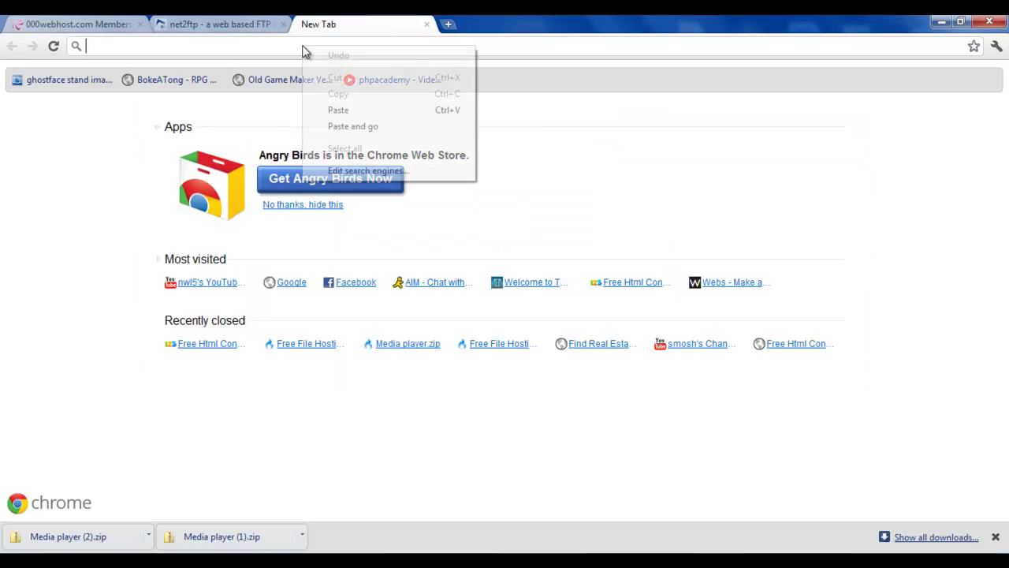
click(338, 109)
key(Return)
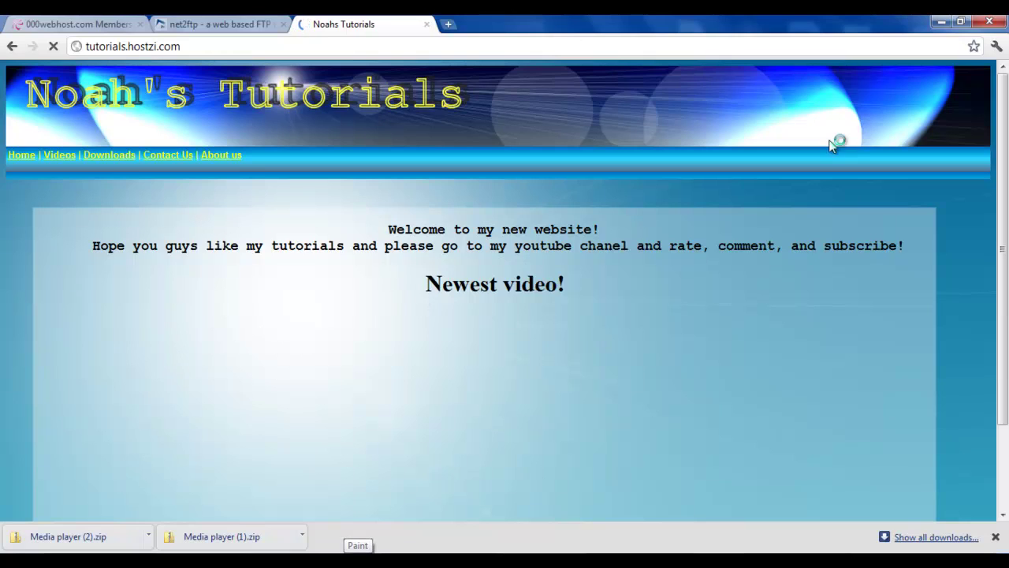
mouse_move(1002, 193)
mouse_down()
mouse_move(1007, 227)
mouse_move(1007, 160)
mouse_up()
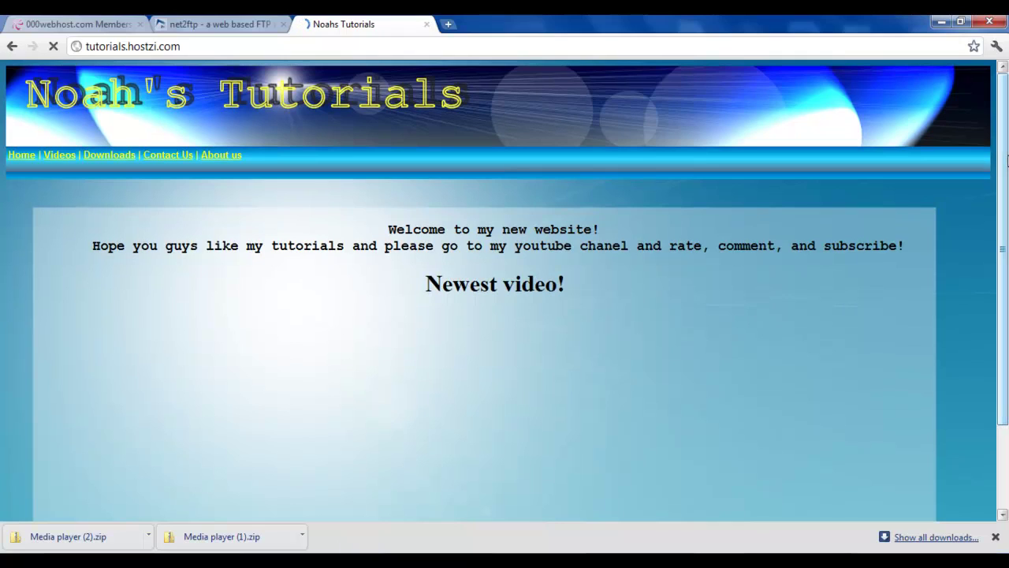